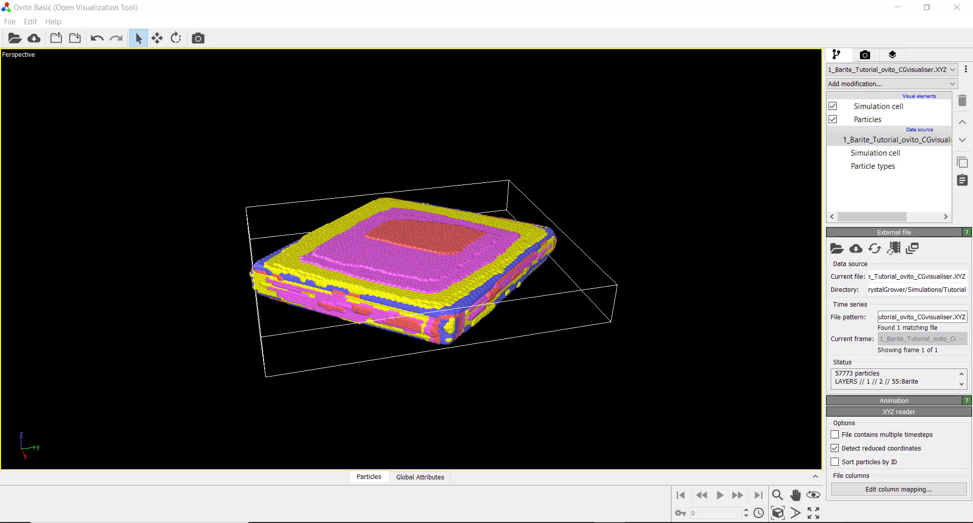
Step: Switch to Notepad++ and examine the 0 0 -1 through 0 0 -4 facet rows in 1_Barite_Tutorial_facets_found.txt
{"action": "left_click_drag", "start_coordinate": [972, 265], "coordinate": [654, 0]}
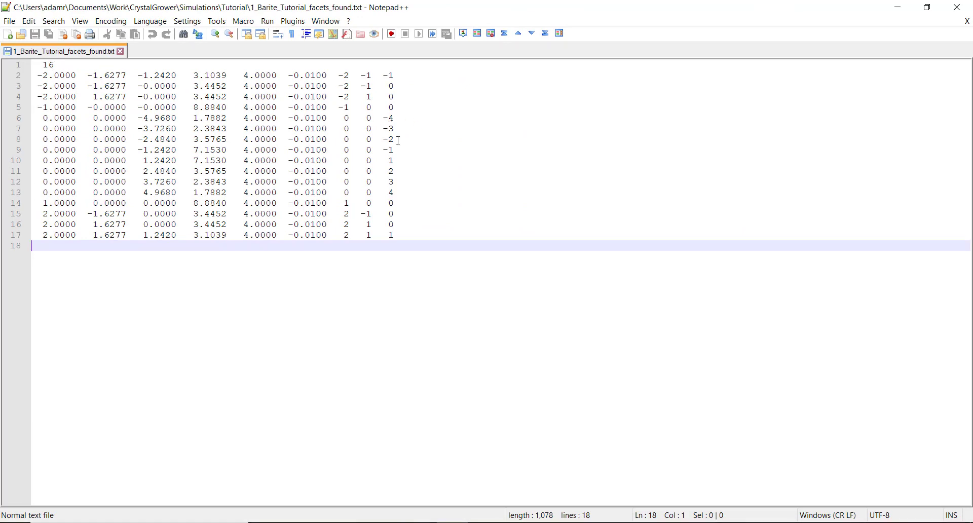
{"action": "left_click_drag", "start_coordinate": [399, 141], "coordinate": [34, 139]}
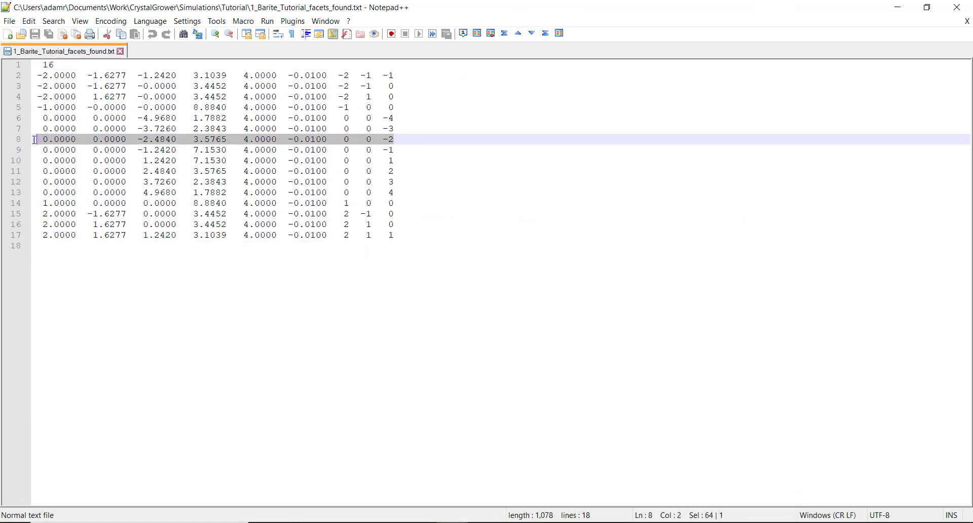
{"action": "left_click", "coordinate": [422, 152]}
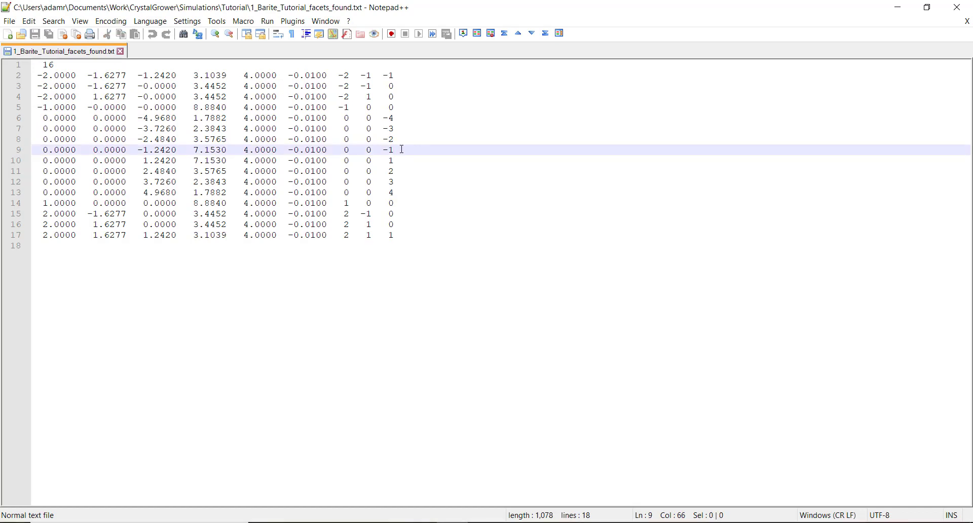
{"action": "left_click_drag", "start_coordinate": [402, 149], "coordinate": [36, 152]}
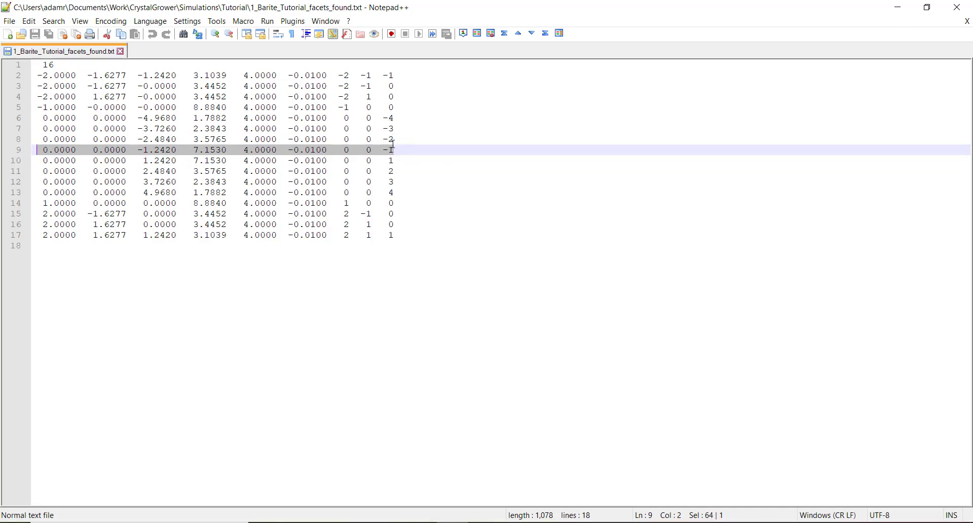
{"action": "left_click_drag", "start_coordinate": [394, 139], "coordinate": [32, 120]}
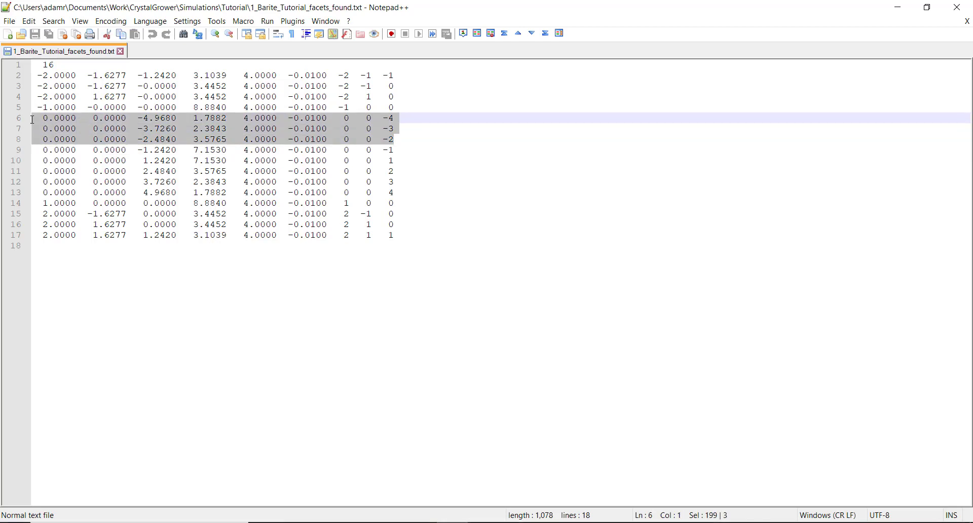
{"action": "left_click", "coordinate": [42, 120]}
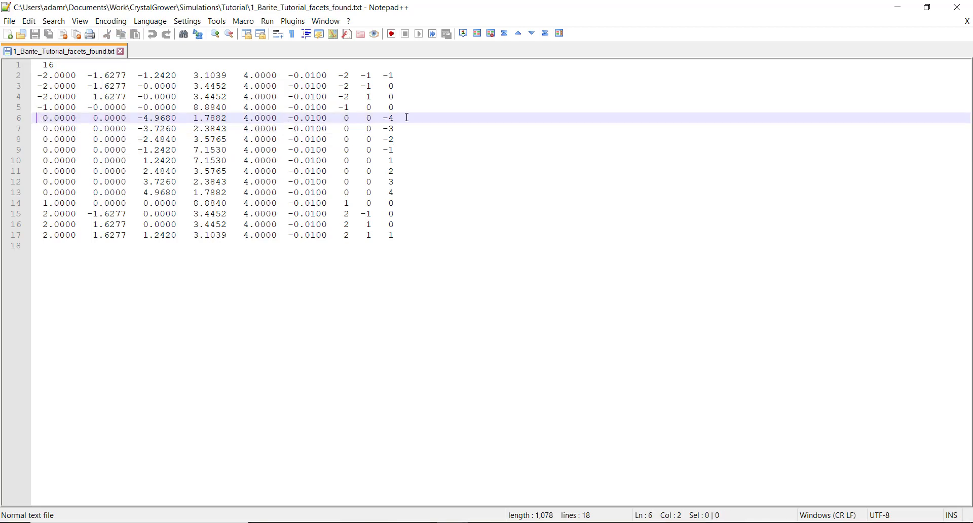
{"action": "left_click", "coordinate": [396, 152]}
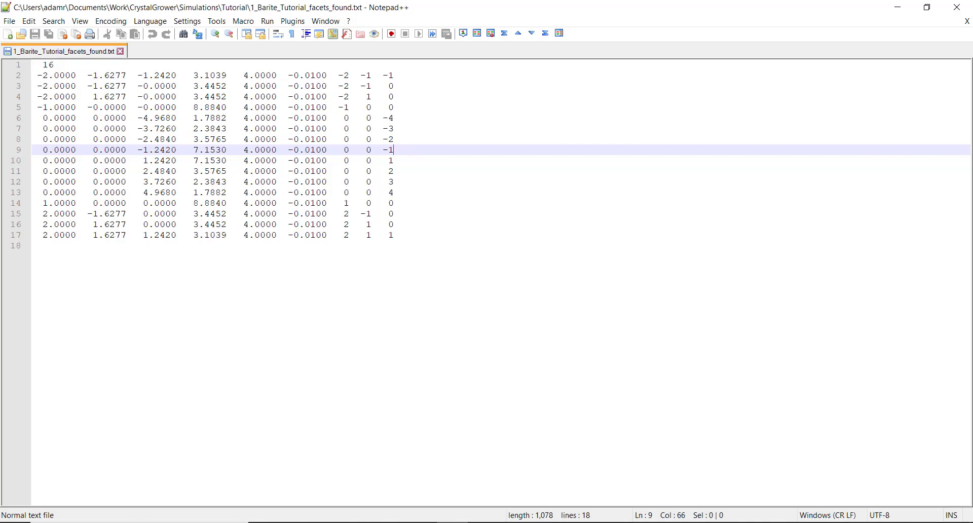
Step: View the simulated barite crystal in Ovito, and return to Notepad++ to examine the 2 -1 0 and 2 1 0 facet rows
{"action": "left_click", "coordinate": [579, 522]}
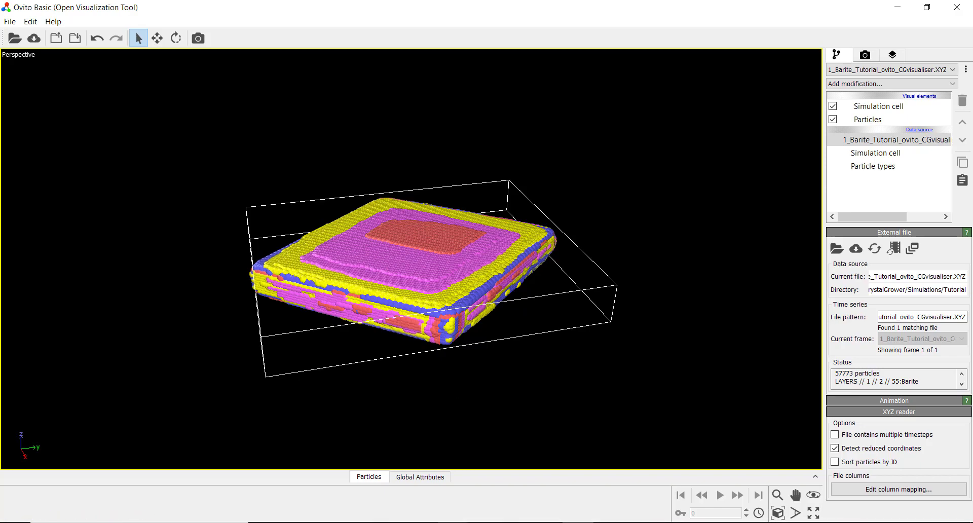
{"action": "left_click", "coordinate": [452, 522]}
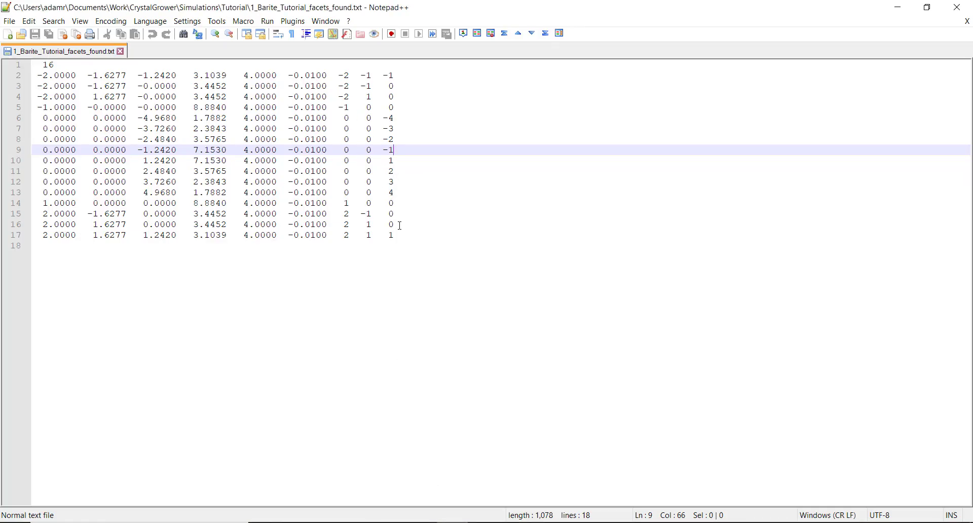
{"action": "left_click_drag", "start_coordinate": [400, 225], "coordinate": [4, 213]}
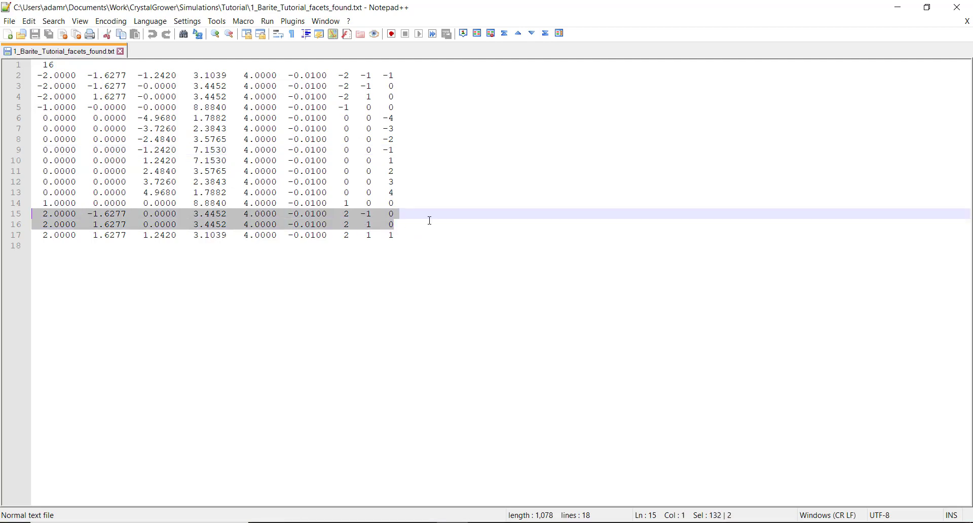
{"action": "left_click", "coordinate": [401, 224]}
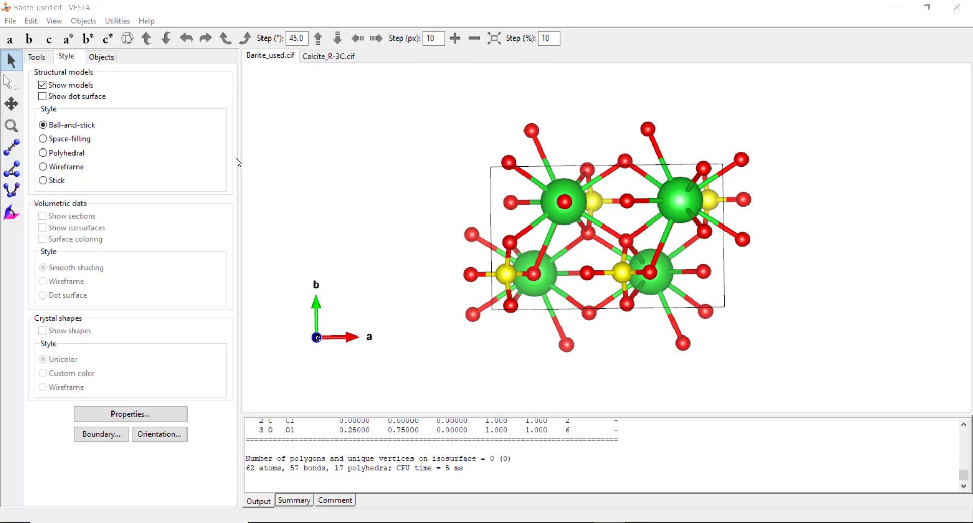
Step: Add a crystal shape face with Miller indices 0 0 1 to Barite_used.cif in VESTA and apply it
{"action": "left_click", "coordinate": [32, 20]}
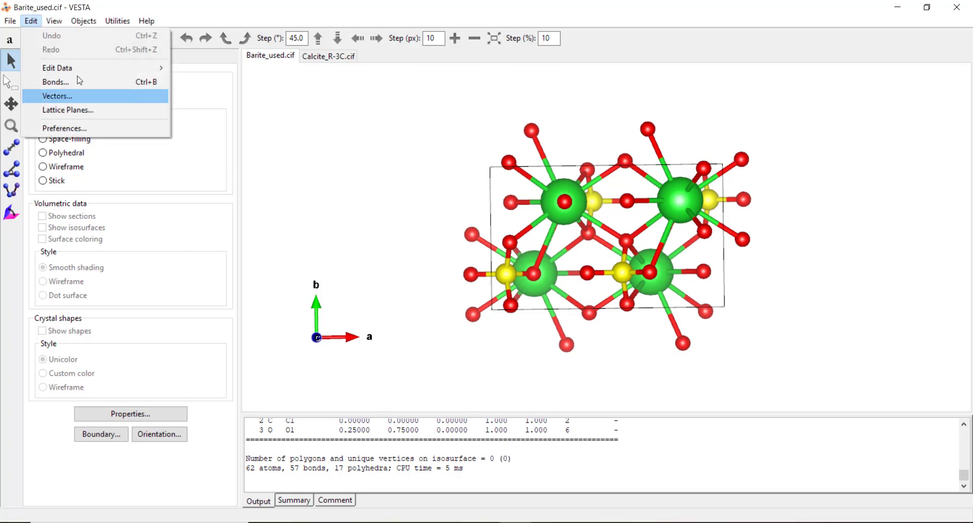
{"action": "mouse_move", "coordinate": [129, 71]}
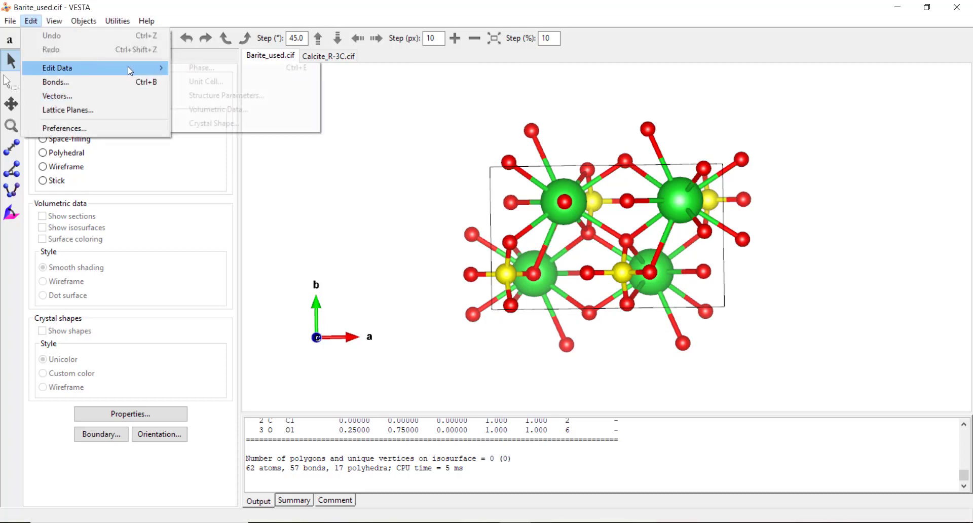
{"action": "left_click", "coordinate": [215, 126]}
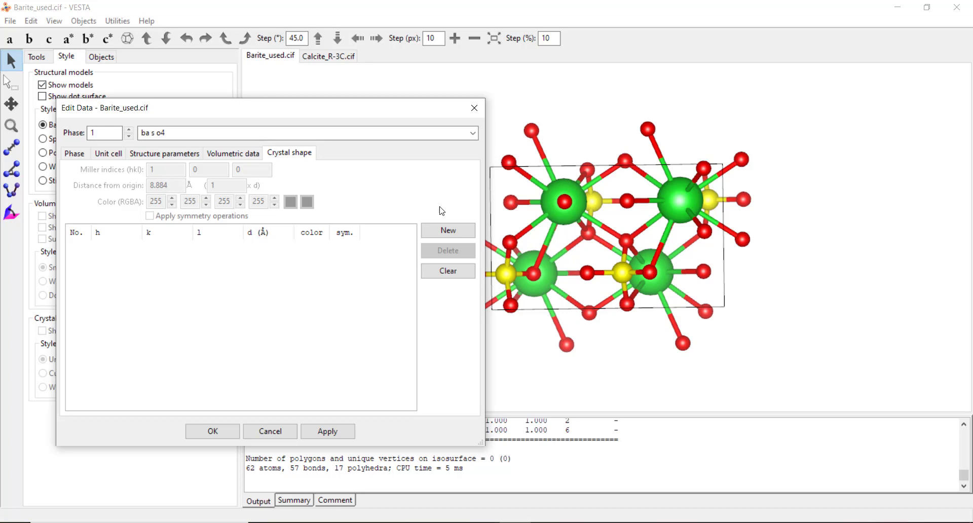
{"action": "left_click", "coordinate": [446, 231]}
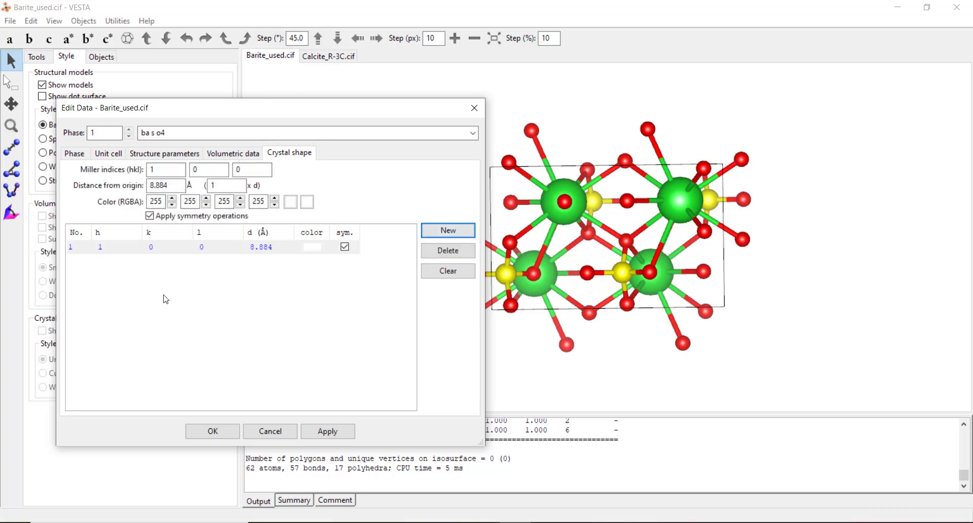
{"action": "double_click", "coordinate": [170, 171]}
{"action": "type", "text": "0"}
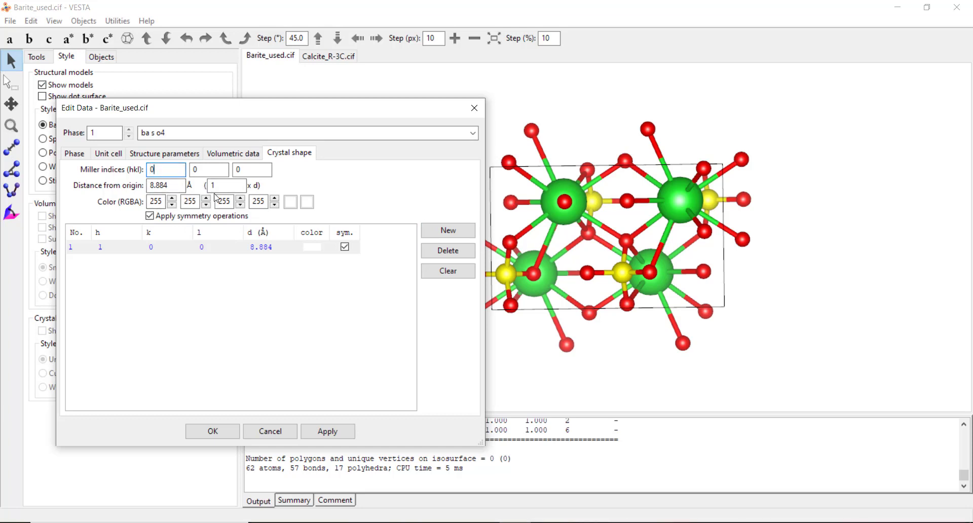
{"action": "key", "text": "Tab"}
{"action": "key", "text": "Tab"}
{"action": "type", "text": "1"}
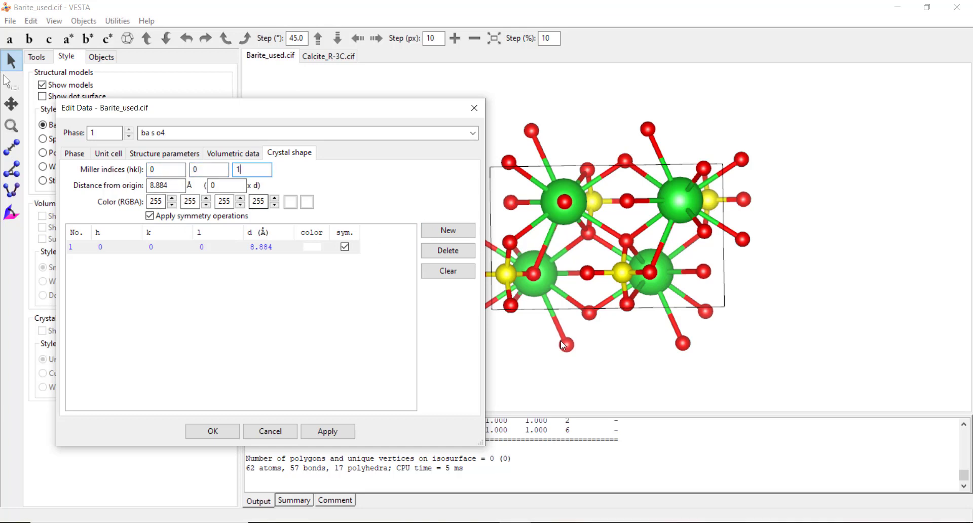
{"action": "left_click", "coordinate": [337, 435]}
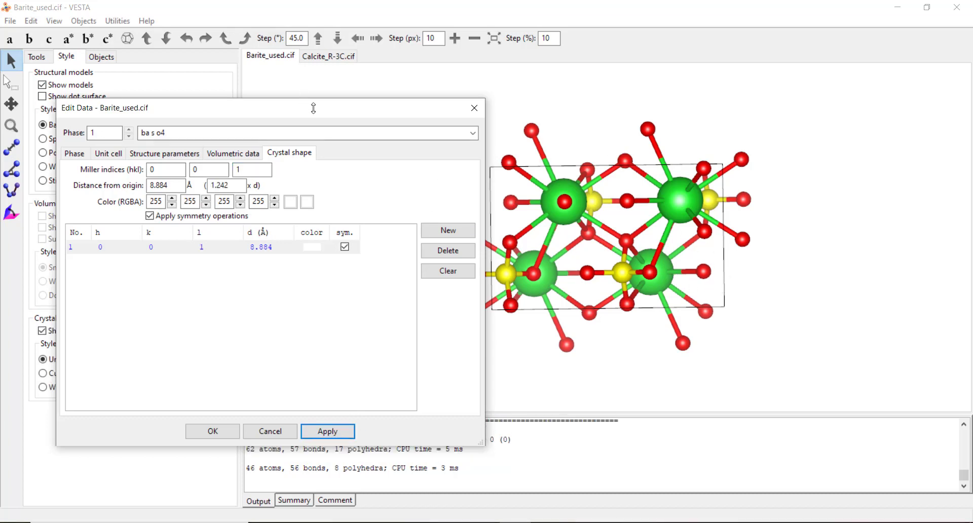
Step: Add a second crystal shape face with Miller indices 2 1 0 and apply it to the structure
{"action": "left_click_drag", "start_coordinate": [313, 106], "coordinate": [404, 126]}
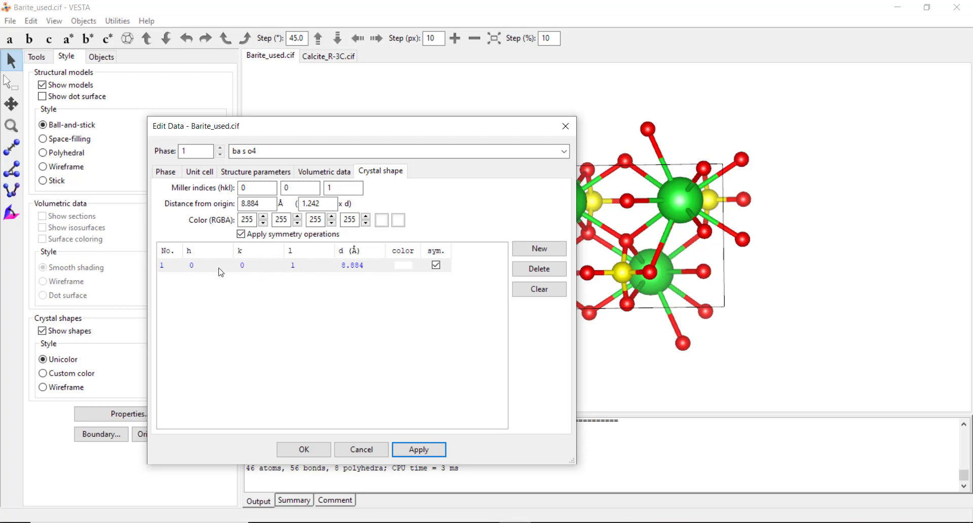
{"action": "left_click", "coordinate": [350, 266]}
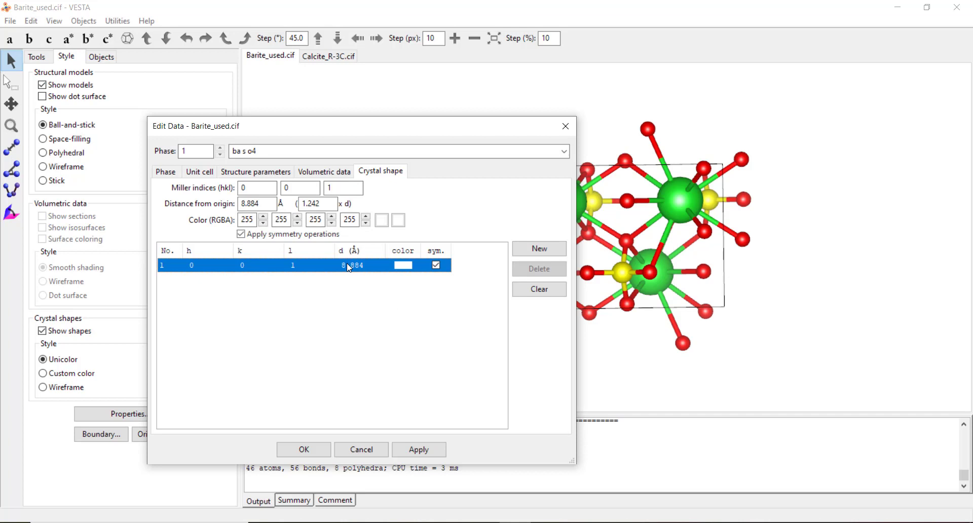
{"action": "left_click", "coordinate": [350, 291]}
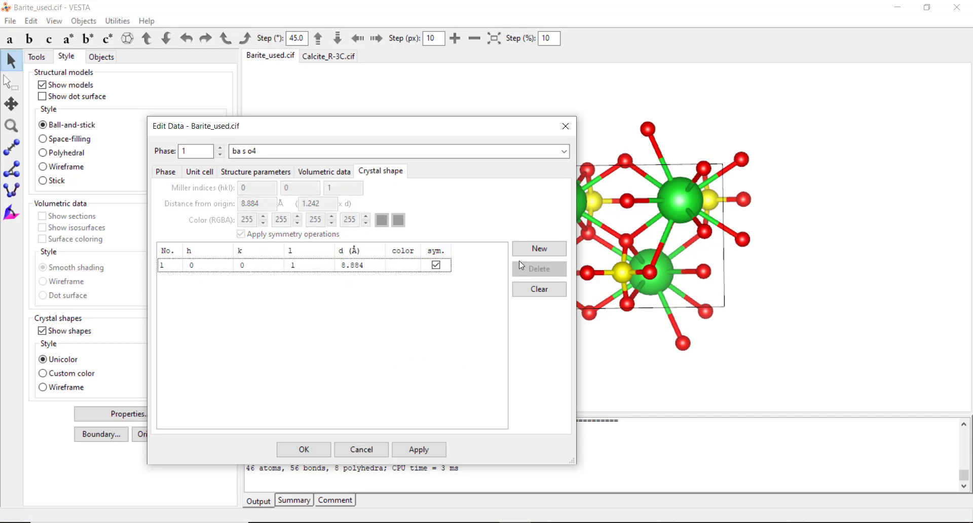
{"action": "left_click", "coordinate": [538, 249]}
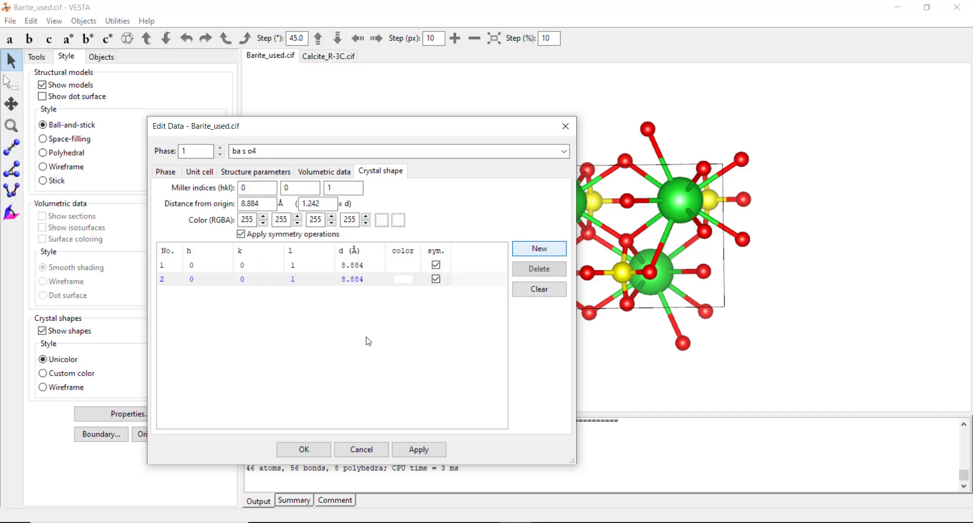
{"action": "double_click", "coordinate": [256, 188]}
{"action": "type", "text": "2"}
{"action": "key", "text": "Tab"}
{"action": "type", "text": "1"}
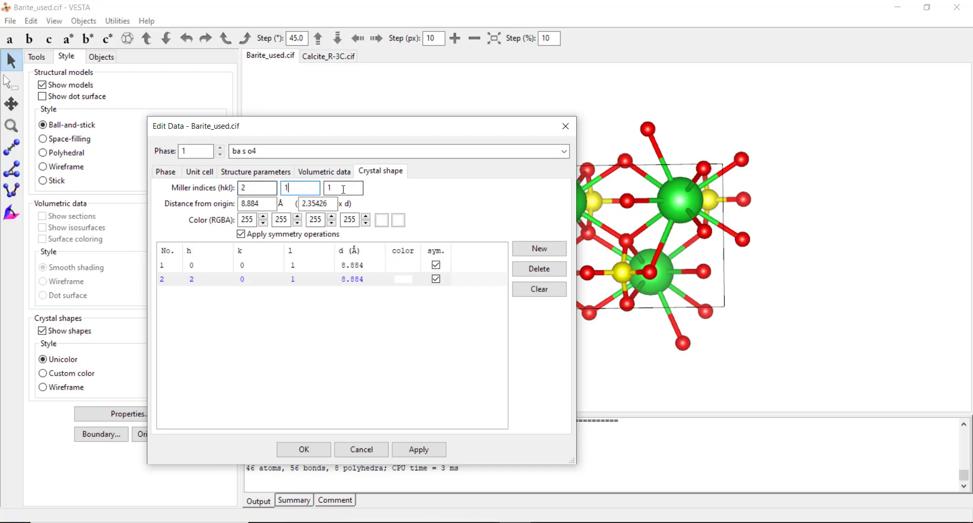
{"action": "key", "text": "Tab"}
{"action": "type", "text": "0"}
{"action": "left_click", "coordinate": [421, 450]}
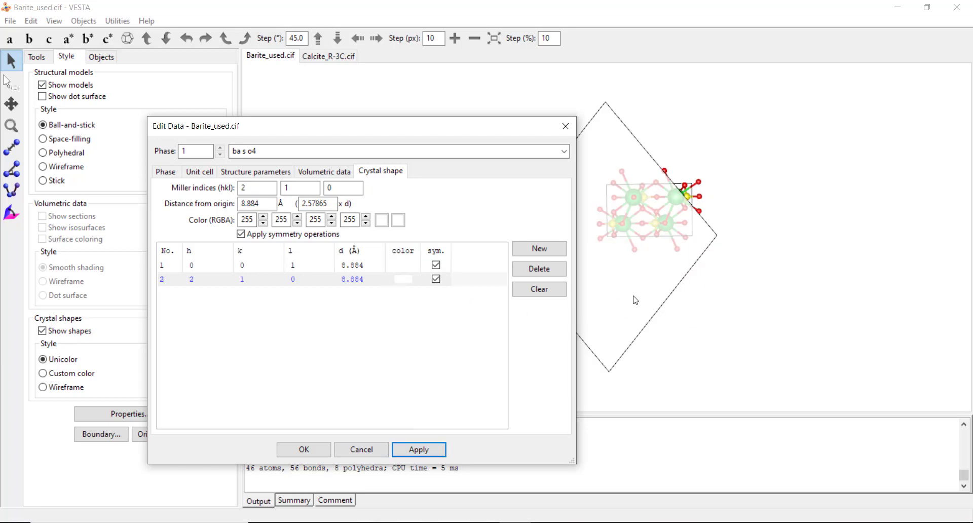
{"action": "left_click_drag", "start_coordinate": [636, 300], "coordinate": [657, 296]}
Step: Set the color of the 0 0 1 face to red (255, 0, 0)
{"action": "left_click", "coordinate": [378, 374]}
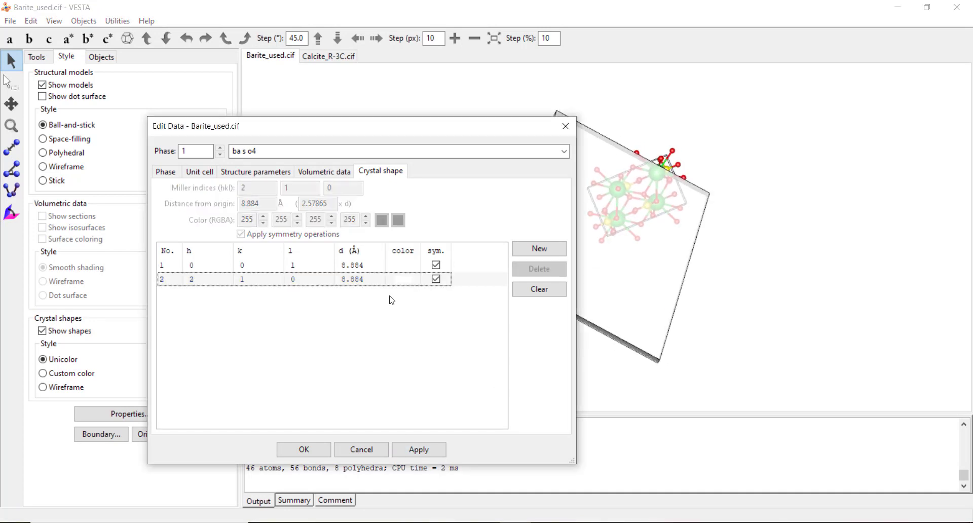
{"action": "left_click", "coordinate": [405, 265]}
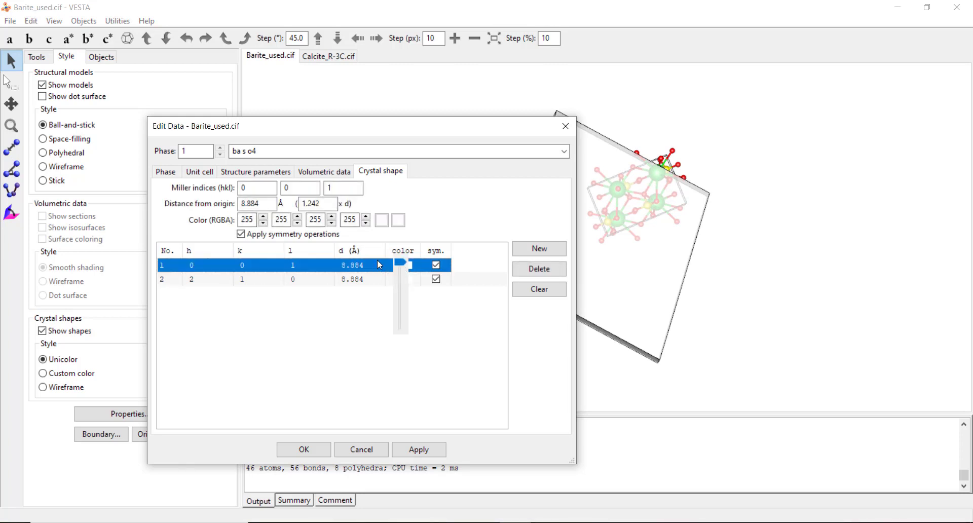
{"action": "left_click", "coordinate": [444, 208]}
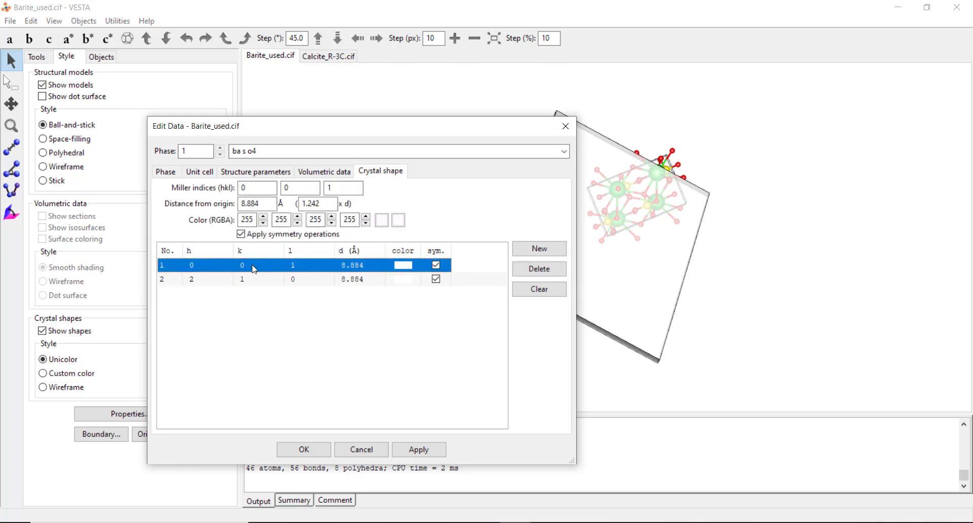
{"action": "left_click", "coordinate": [382, 221]}
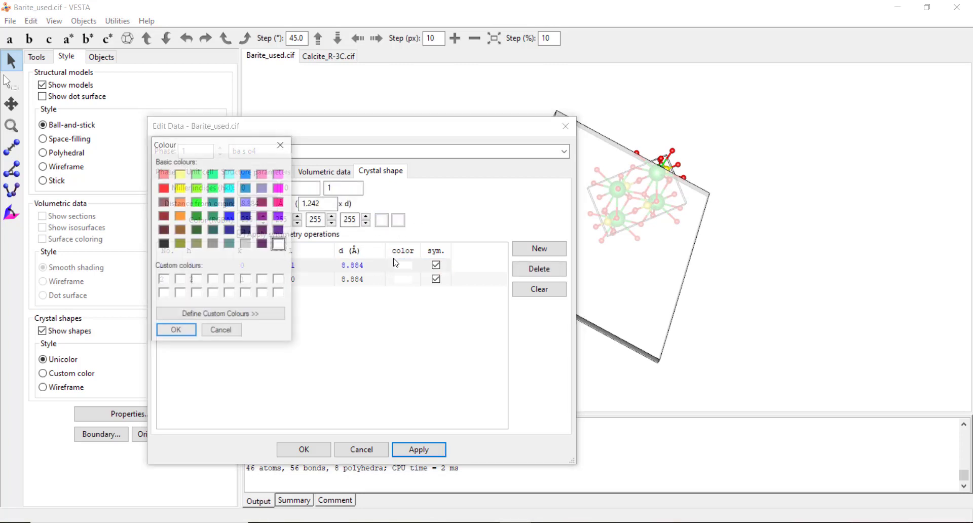
{"action": "left_click", "coordinate": [163, 191]}
{"action": "left_click", "coordinate": [175, 332]}
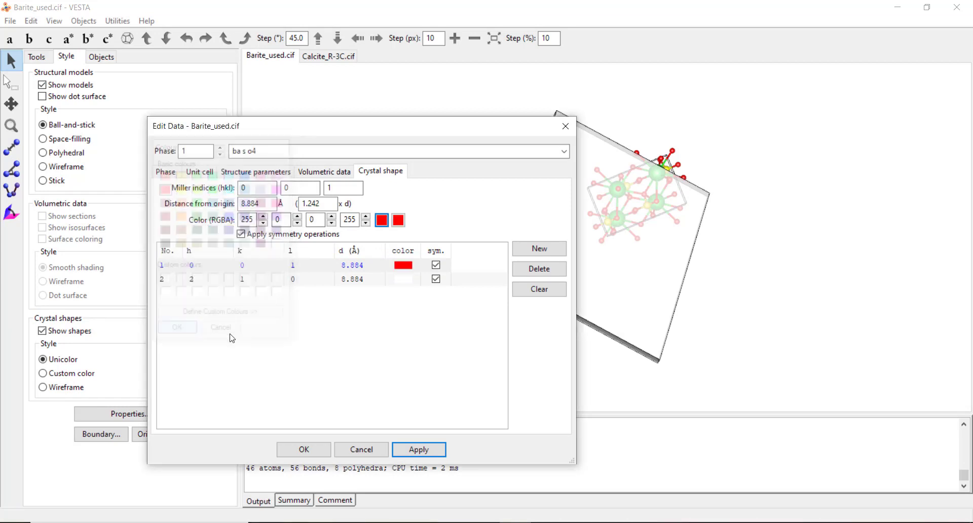
Step: Set the color of the 2 1 0 face to green (0, 255, 64) and display the crystal shape in the Custom color style
{"action": "left_click", "coordinate": [360, 282]}
{"action": "left_click", "coordinate": [382, 220]}
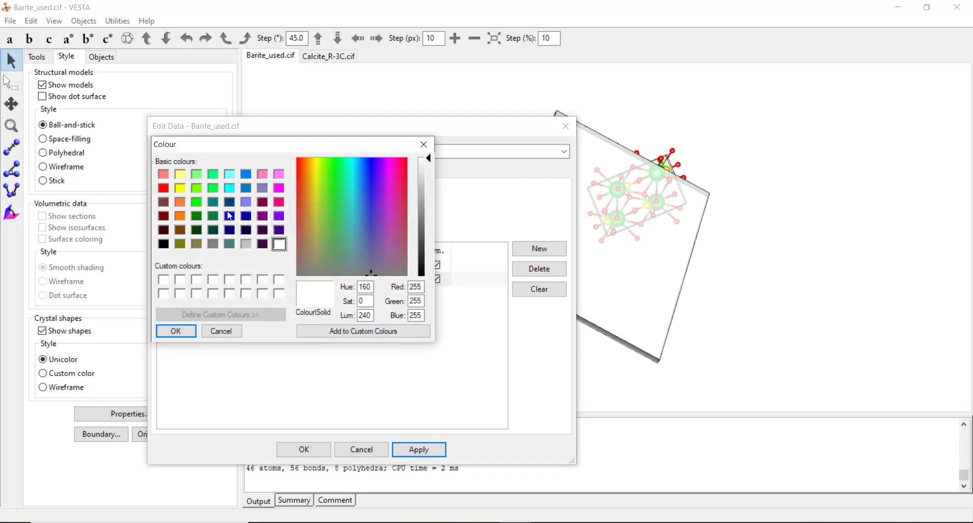
{"action": "left_click", "coordinate": [217, 193]}
{"action": "left_click", "coordinate": [192, 333]}
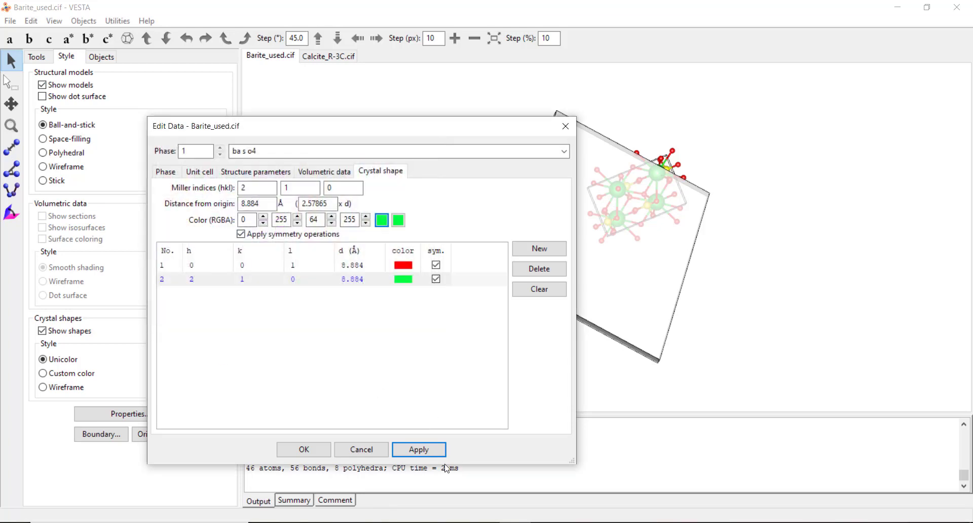
{"action": "left_click", "coordinate": [419, 454]}
{"action": "left_click", "coordinate": [45, 378]}
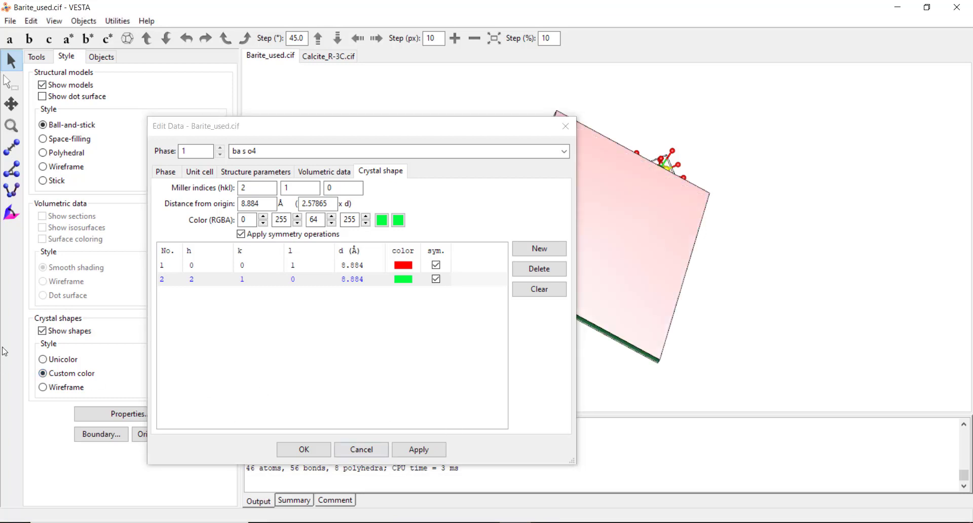
{"action": "left_click", "coordinate": [419, 450]}
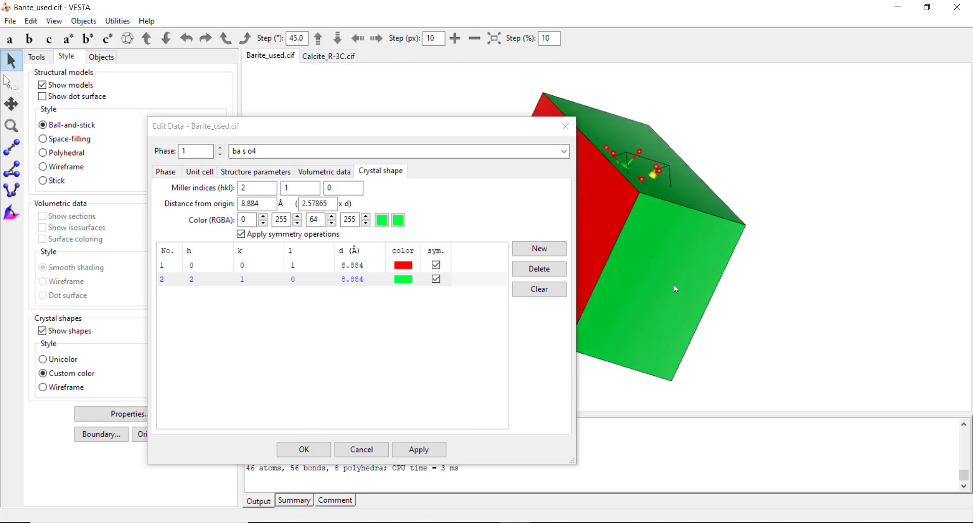
Step: Inspect the colored crystal shape from several angles and compare it with the simulated barite crystal in Ovito
{"action": "left_click_drag", "start_coordinate": [695, 294], "coordinate": [575, 251]}
{"action": "left_click_drag", "start_coordinate": [565, 293], "coordinate": [767, 303]}
{"action": "left_click_drag", "start_coordinate": [439, 127], "coordinate": [175, 137]}
{"action": "left_click_drag", "start_coordinate": [561, 187], "coordinate": [613, 269]}
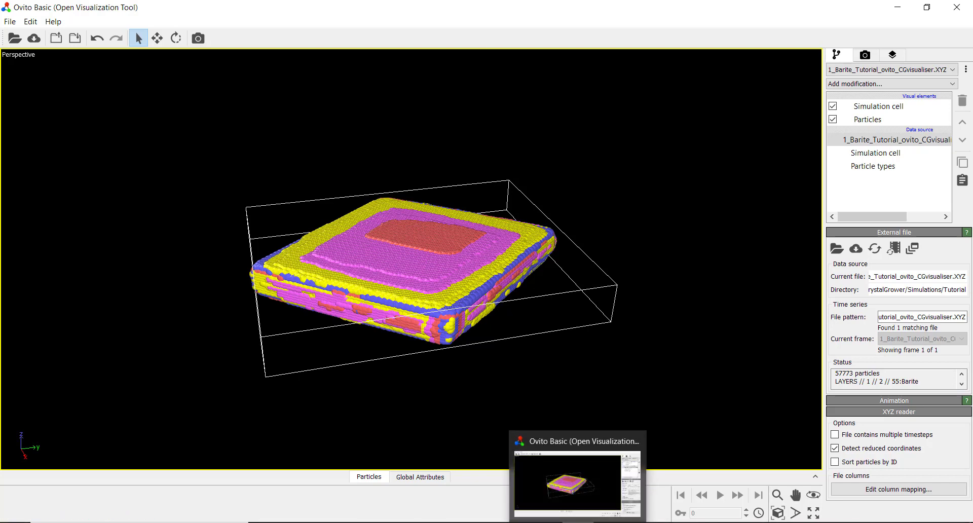
{"action": "mouse_move", "coordinate": [515, 522]}
{"action": "left_click", "coordinate": [513, 504]}
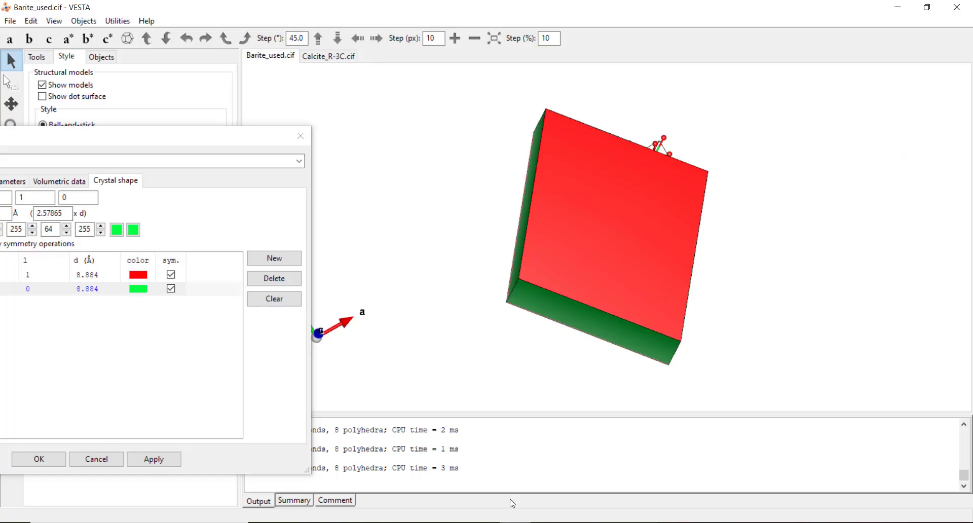
Step: Set the 0 0 1 face's distance from origin to 1 × d, apply it and view the crystal shape from another angle
{"action": "left_click_drag", "start_coordinate": [145, 146], "coordinate": [330, 102]}
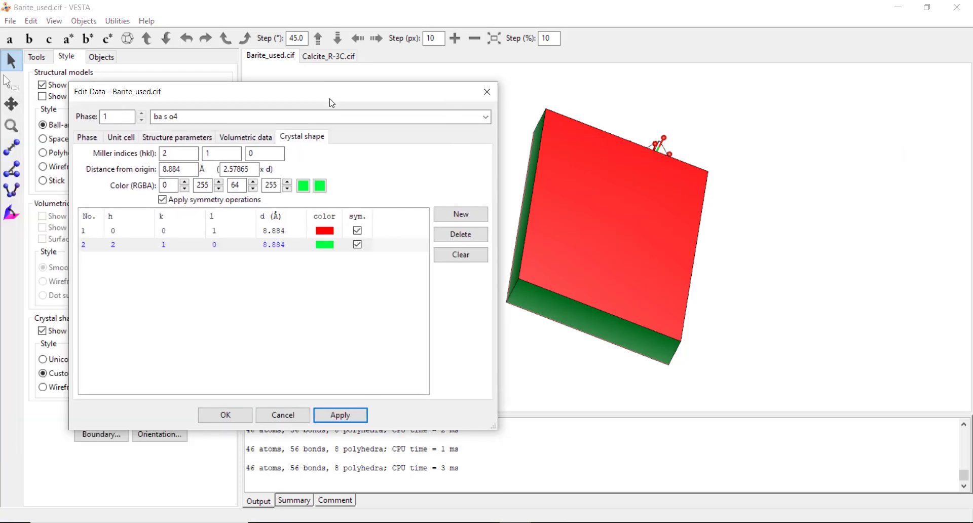
{"action": "left_click", "coordinate": [271, 231]}
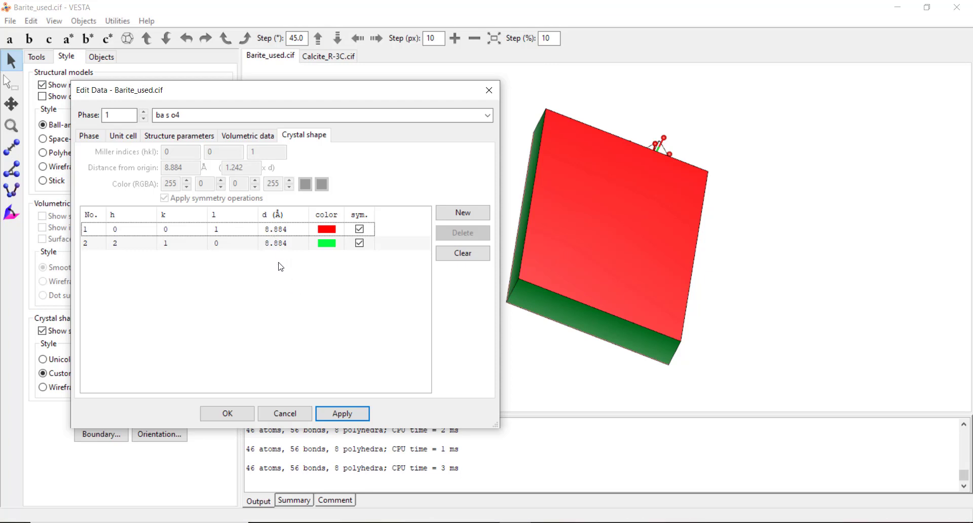
{"action": "left_click", "coordinate": [274, 235]}
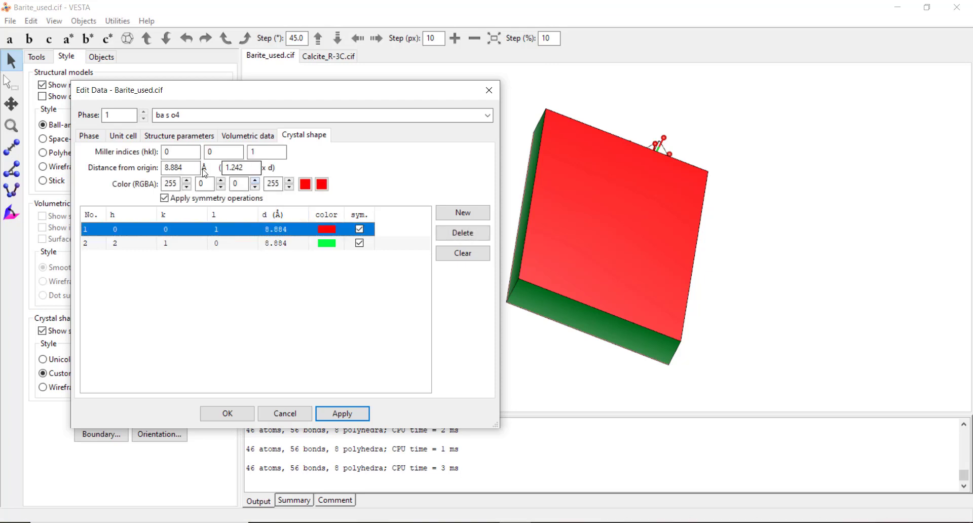
{"action": "double_click", "coordinate": [222, 170]}
{"action": "type", "text": "1"}
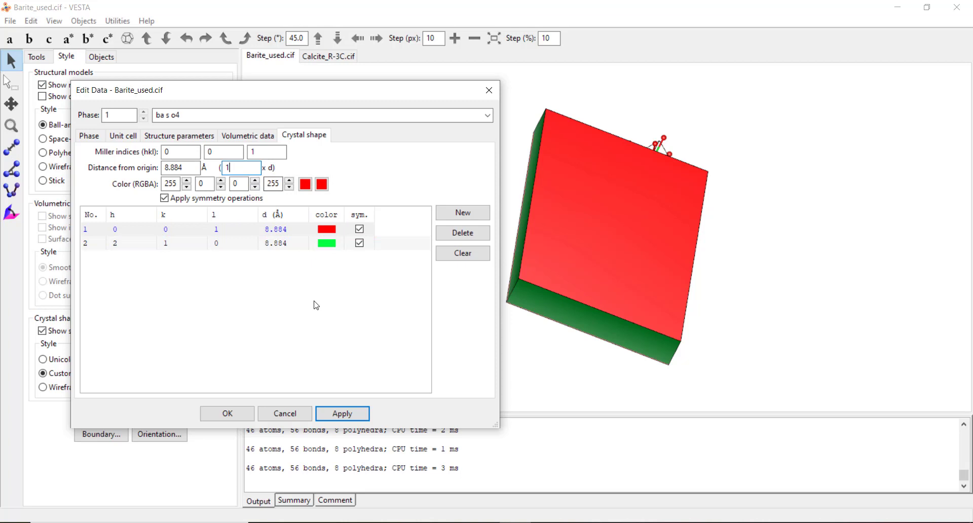
{"action": "left_click", "coordinate": [343, 414]}
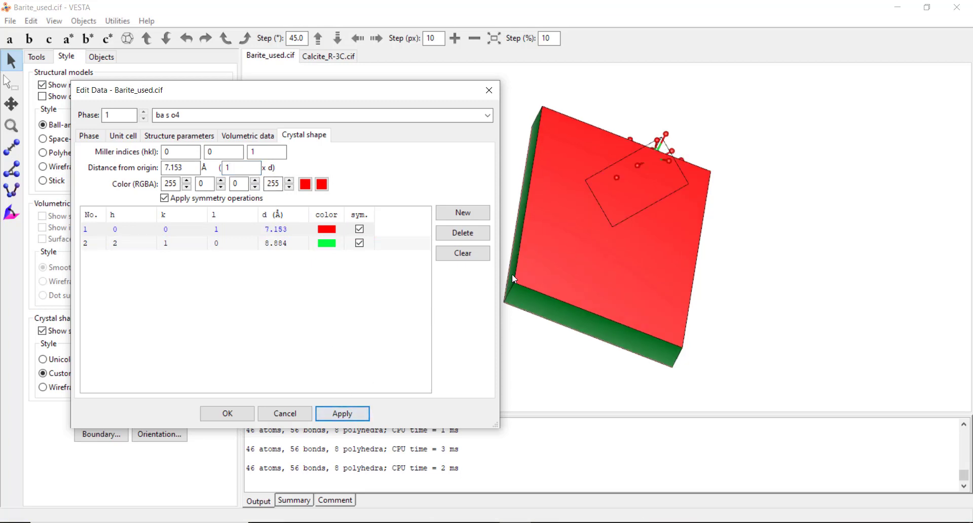
{"action": "left_click_drag", "start_coordinate": [572, 269], "coordinate": [608, 205]}
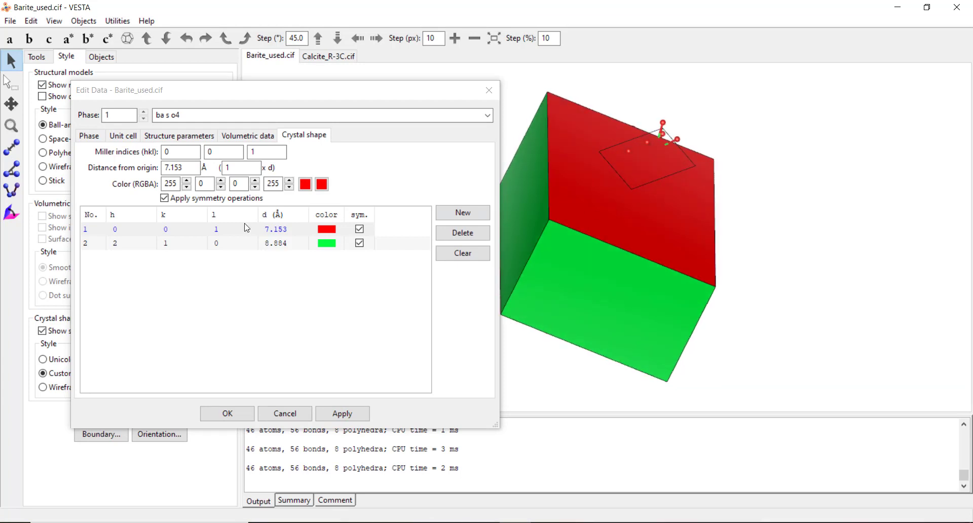
Step: Reduce the 0 0 1 face's distance from origin to 0.5 × d and apply it to the crystal shape
{"action": "left_click", "coordinate": [224, 167]}
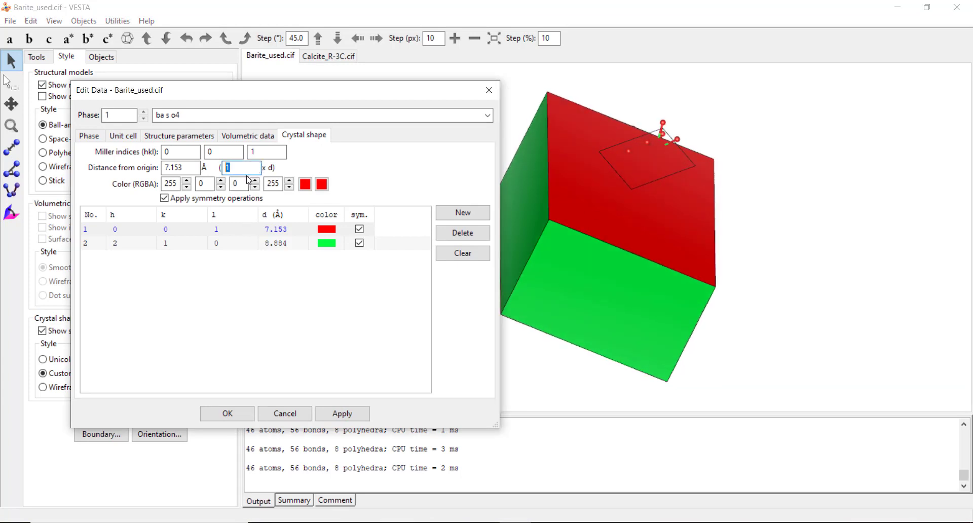
{"action": "type", "text": "0.5"}
{"action": "left_click", "coordinate": [343, 413]}
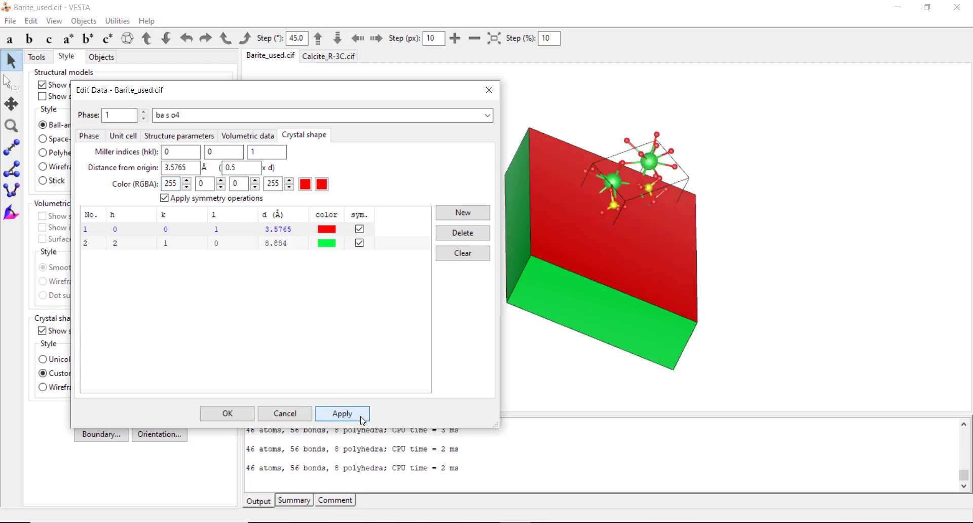
{"action": "left_click_drag", "start_coordinate": [662, 326], "coordinate": [556, 291]}
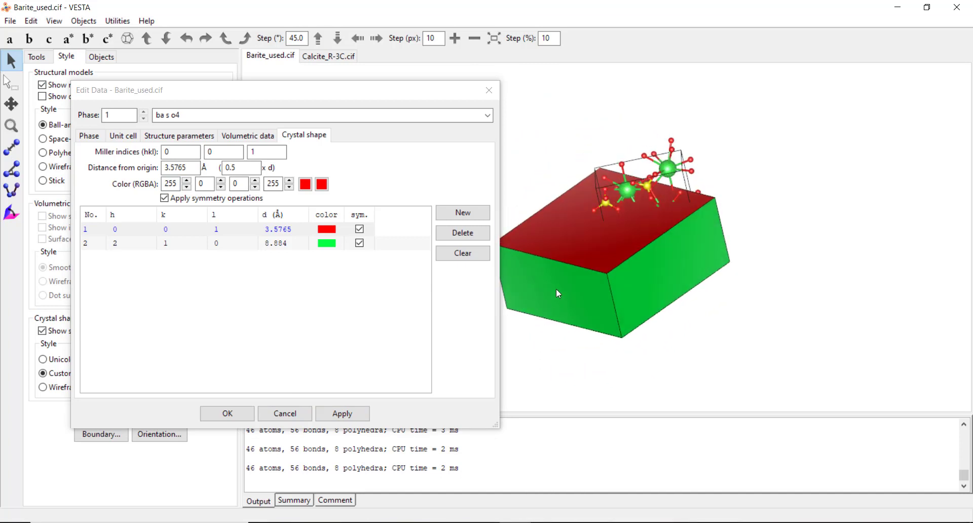
Step: Set the 0 0 1 face's distance from origin to 0.25 × d and apply it to flatten the crystal shape
{"action": "left_click", "coordinate": [290, 231]}
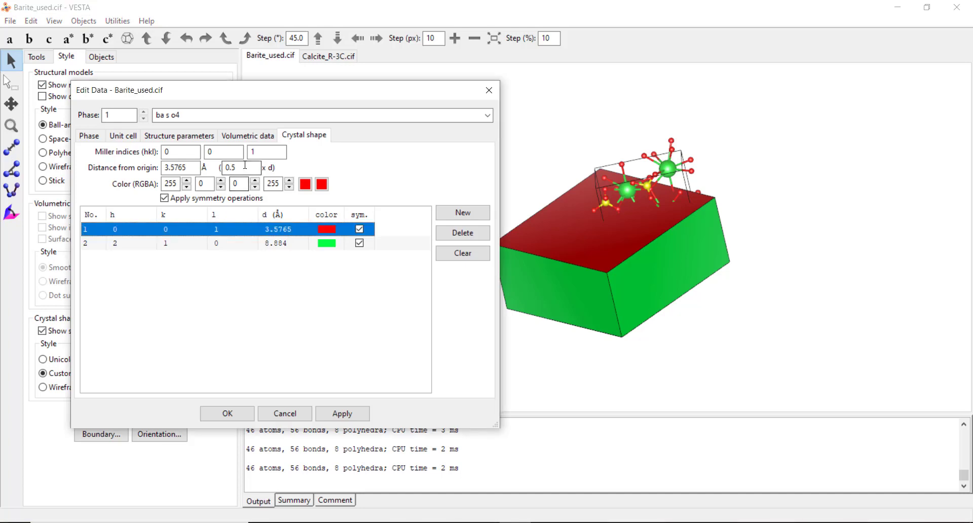
{"action": "left_click", "coordinate": [234, 168]}
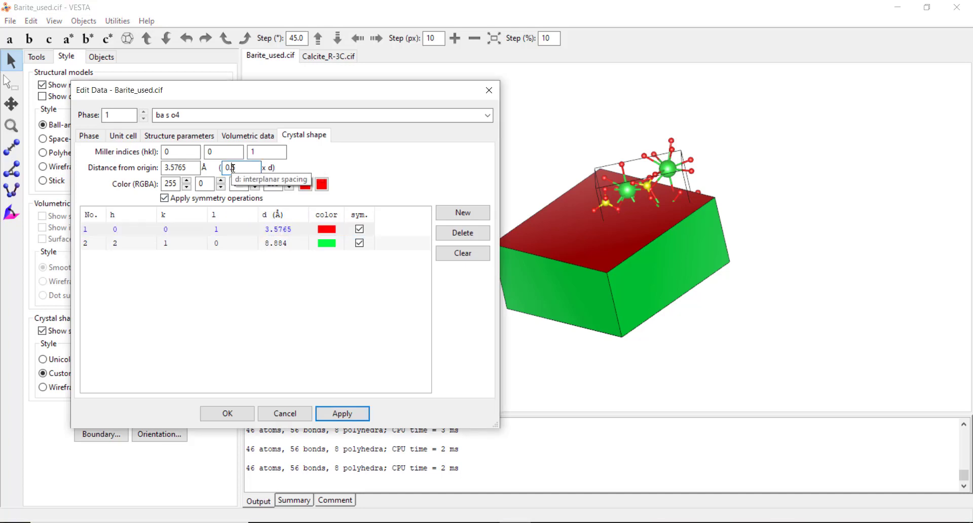
{"action": "key", "text": "BackSpace"}
{"action": "type", "text": "25"}
{"action": "left_click", "coordinate": [355, 412]}
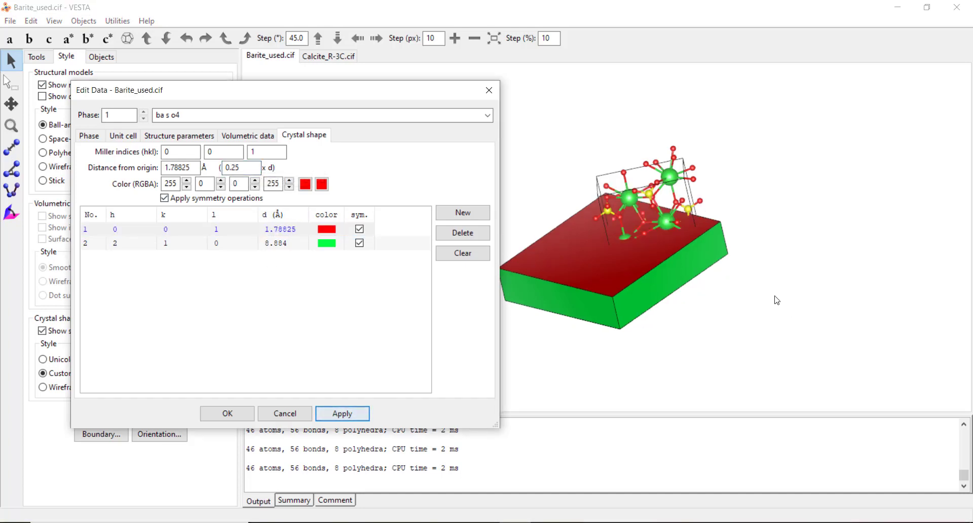
{"action": "left_click_drag", "start_coordinate": [602, 315], "coordinate": [655, 276]}
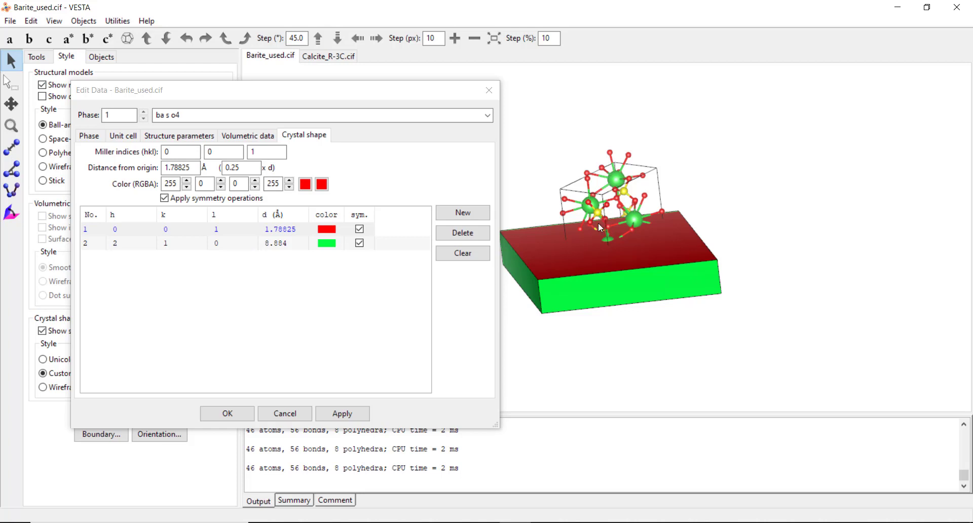
{"action": "left_click_drag", "start_coordinate": [601, 228], "coordinate": [631, 246]}
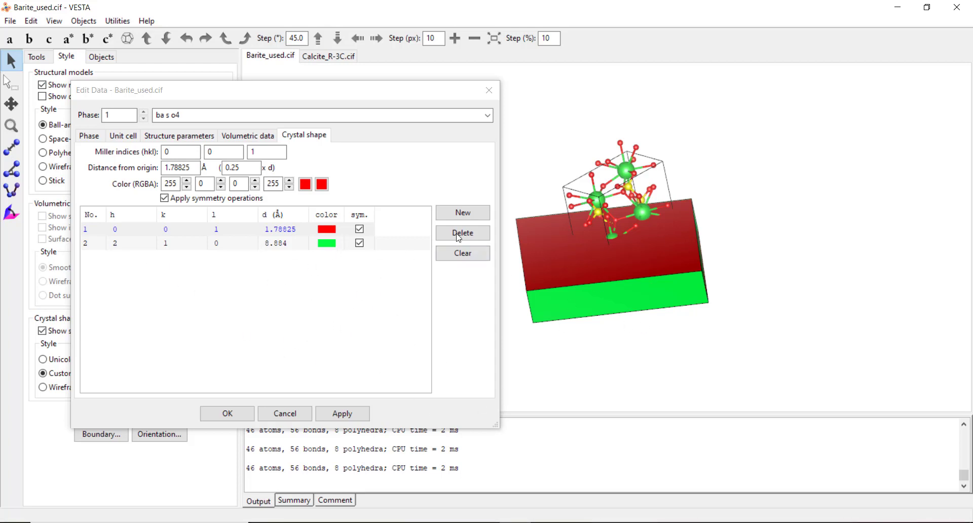
Step: Turn off symmetry operations for the 0 0 1 face, then add and apply a separate 0 0 -1 face
{"action": "left_click", "coordinate": [360, 229]}
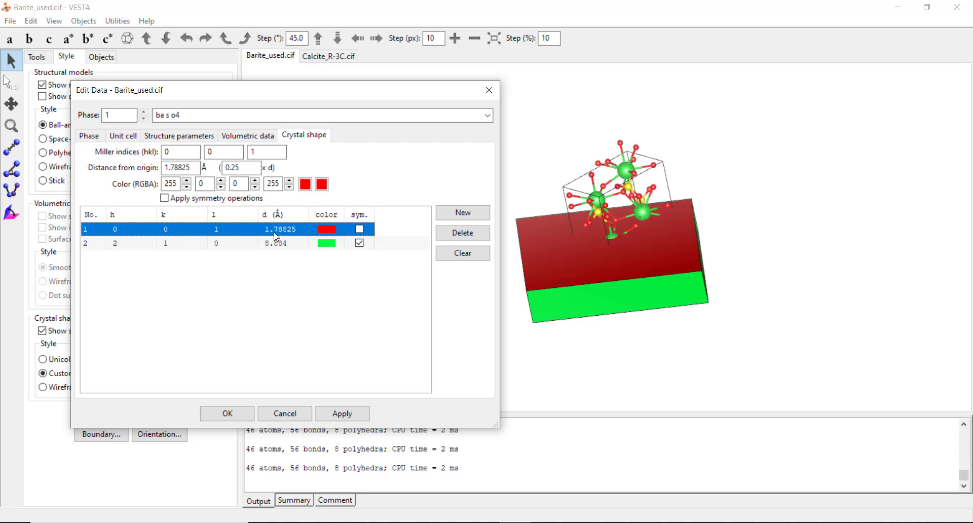
{"action": "left_click", "coordinate": [450, 212]}
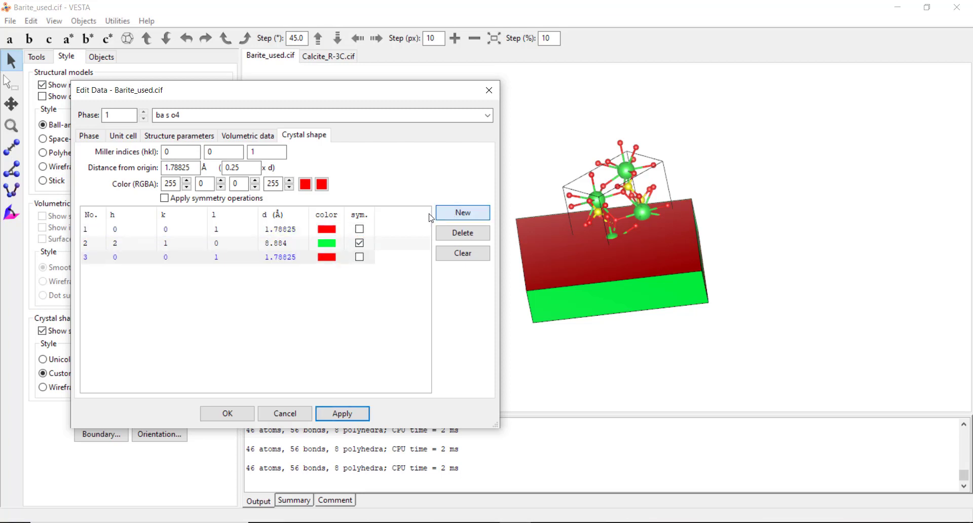
{"action": "left_click", "coordinate": [217, 260]}
{"action": "left_click", "coordinate": [252, 151]}
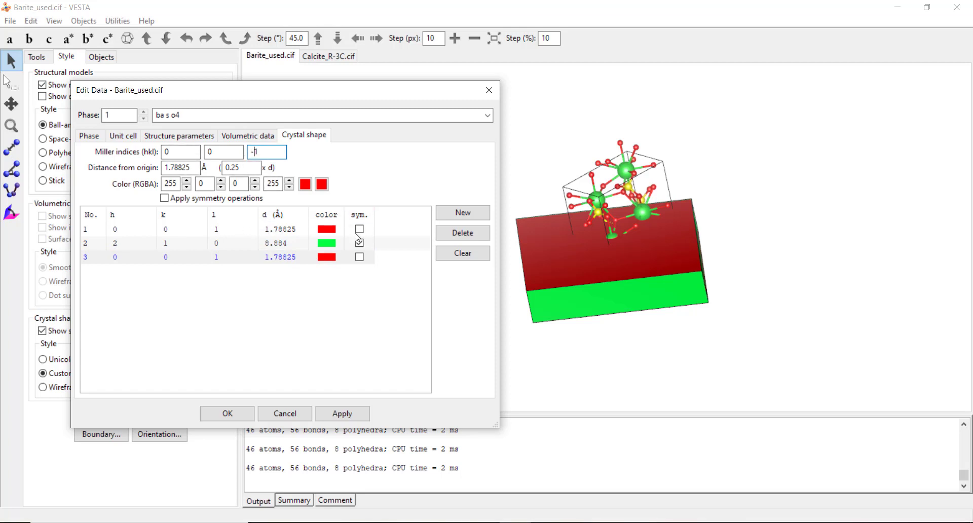
{"action": "left_click", "coordinate": [339, 414]}
Step: Set the color of the 0 0 -1 face to blue (0, 128, 255)
{"action": "double_click", "coordinate": [332, 263]}
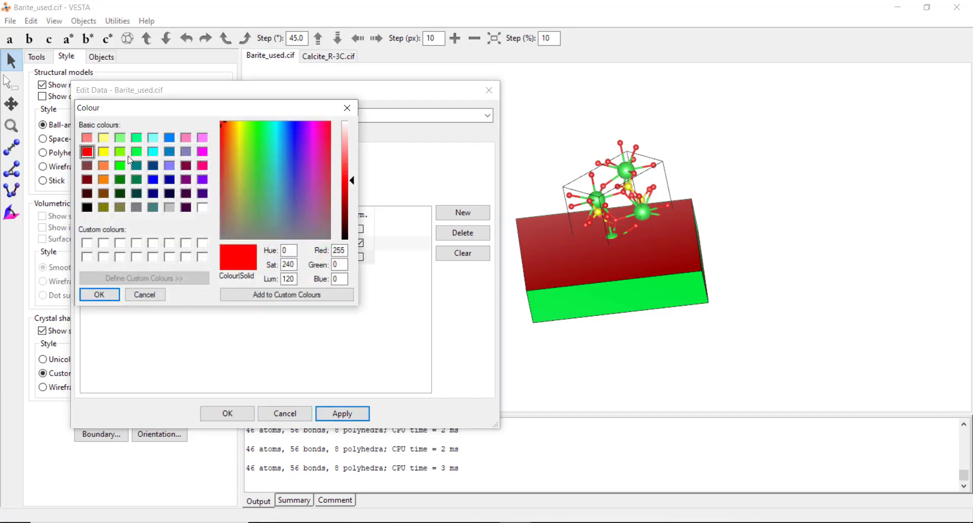
{"action": "left_click", "coordinate": [170, 139]}
{"action": "left_click", "coordinate": [100, 296]}
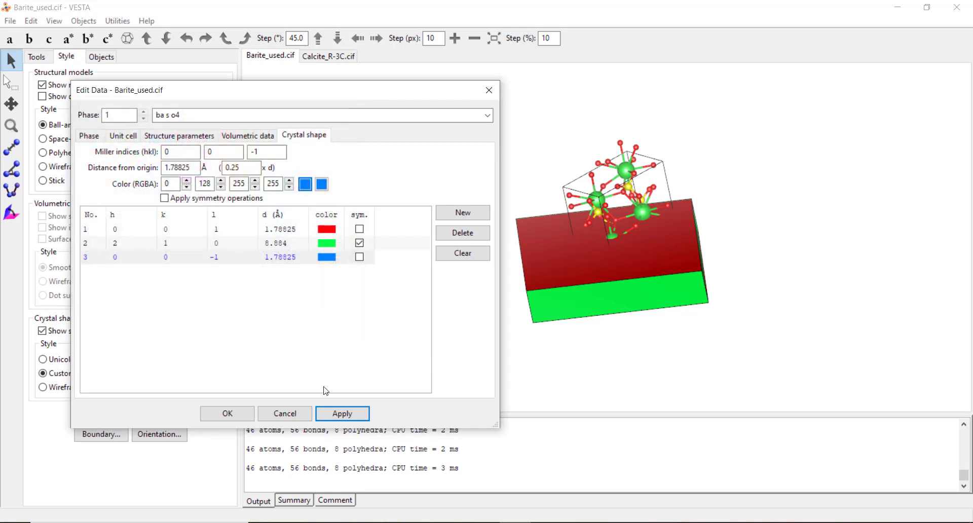
Step: Rotate the flattened crystal shape, switch to Ovito and compare its orientation with the simulated barite crystal
{"action": "left_click_drag", "start_coordinate": [615, 363], "coordinate": [700, 309]}
{"action": "left_click_drag", "start_coordinate": [599, 271], "coordinate": [642, 303]}
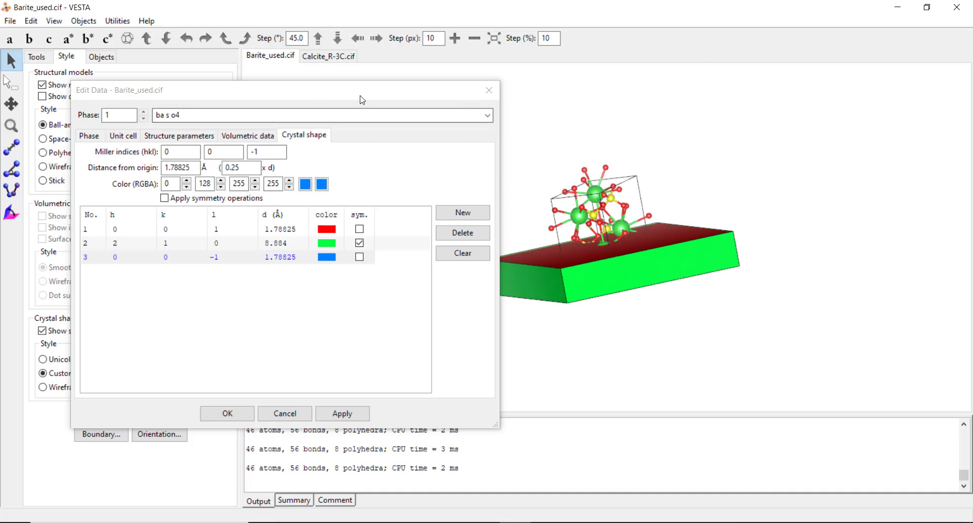
{"action": "left_click_drag", "start_coordinate": [367, 96], "coordinate": [156, 134]}
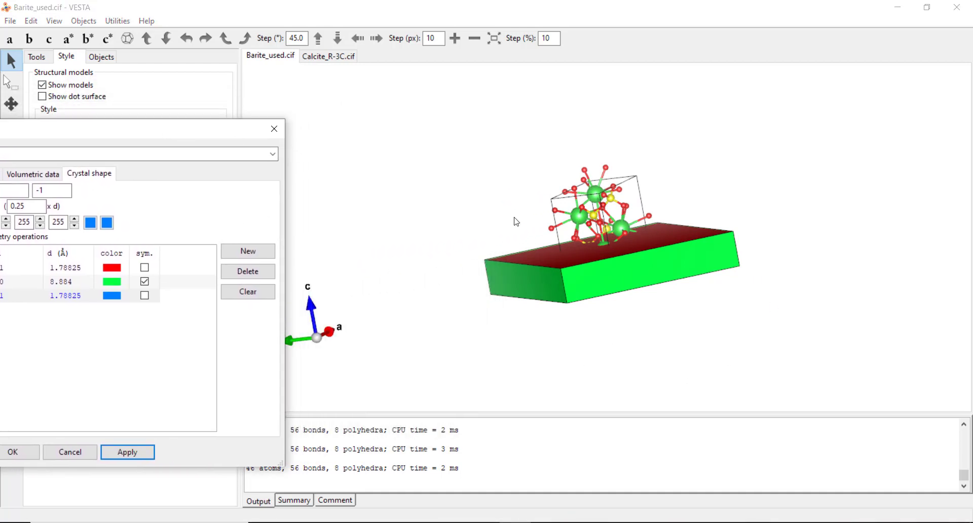
{"action": "left_click_drag", "start_coordinate": [545, 198], "coordinate": [585, 341]}
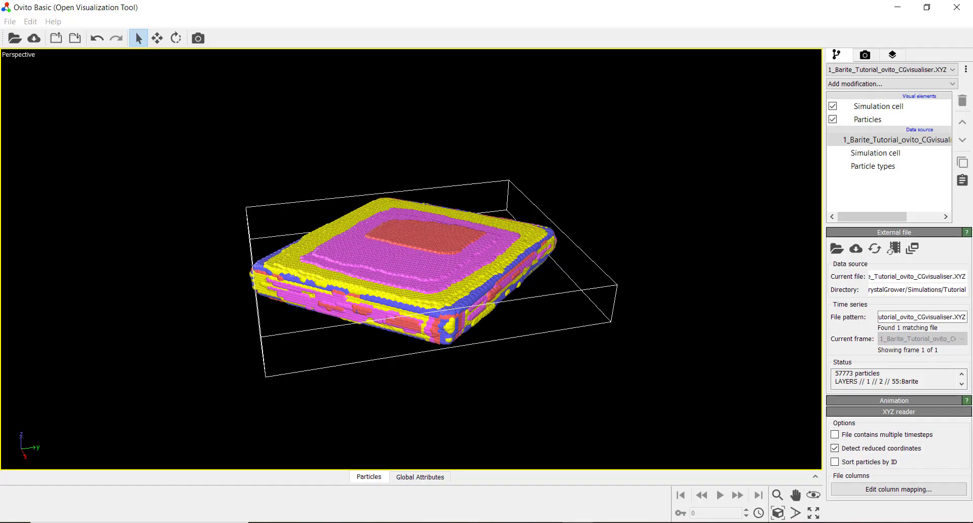
{"action": "left_click_drag", "start_coordinate": [446, 274], "coordinate": [561, 317]}
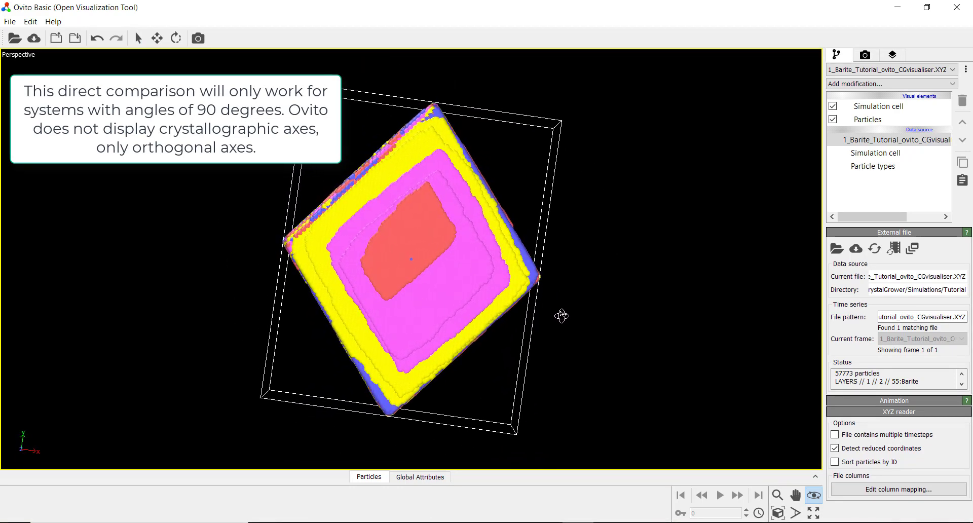
{"action": "key", "text": "Escape"}
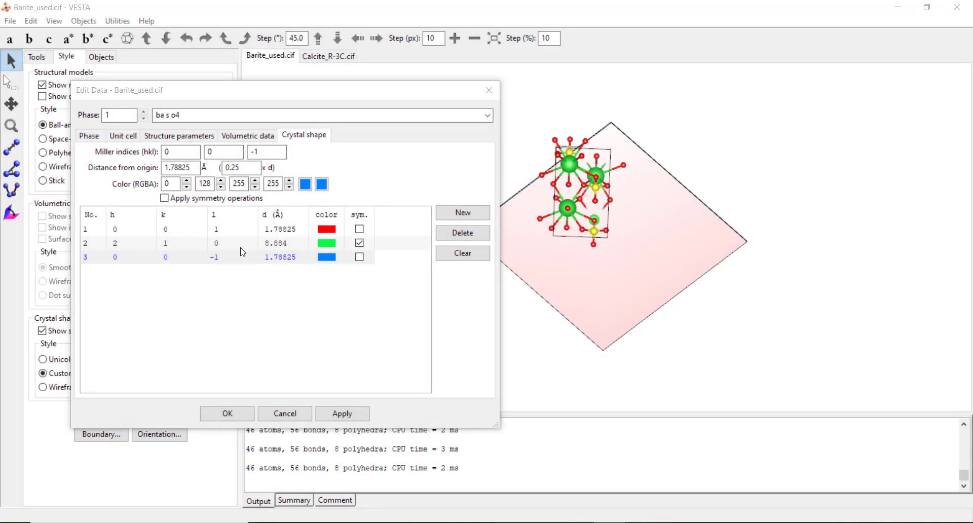
Step: Turn off symmetry operations for the 2 1 0 face, then add and apply a separate -2 -1 0 face
{"action": "left_click", "coordinate": [273, 244]}
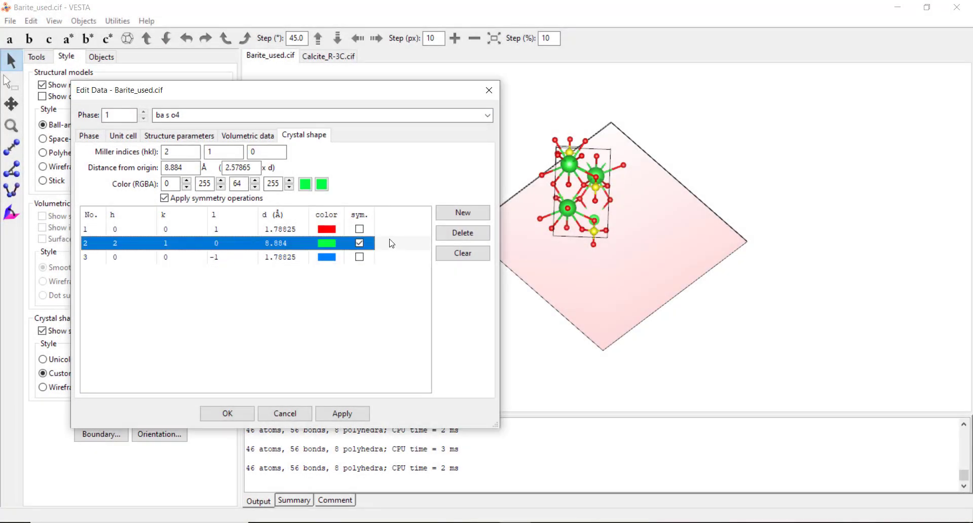
{"action": "left_click", "coordinate": [361, 245]}
{"action": "left_click", "coordinate": [478, 215]}
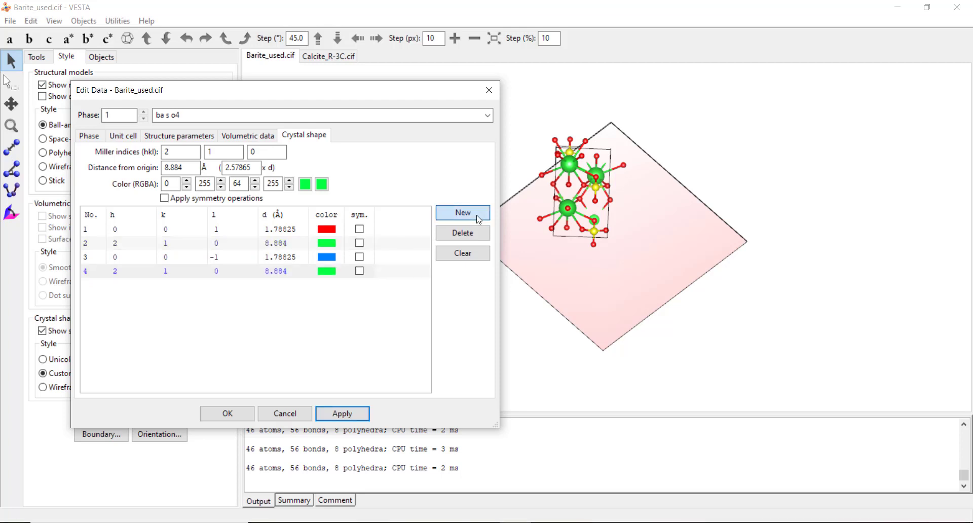
{"action": "left_click", "coordinate": [117, 274]}
{"action": "left_click", "coordinate": [114, 274]}
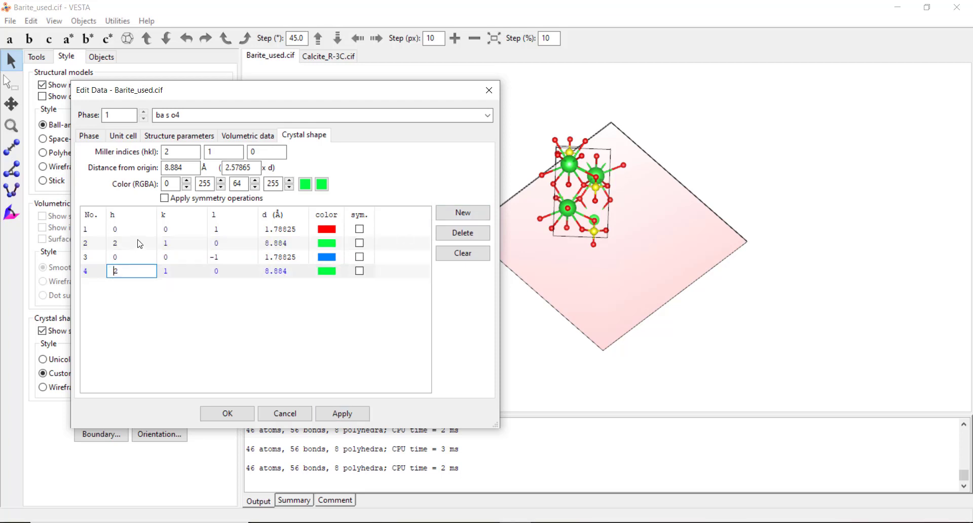
{"action": "type", "text": "-"}
{"action": "left_click", "coordinate": [207, 153]}
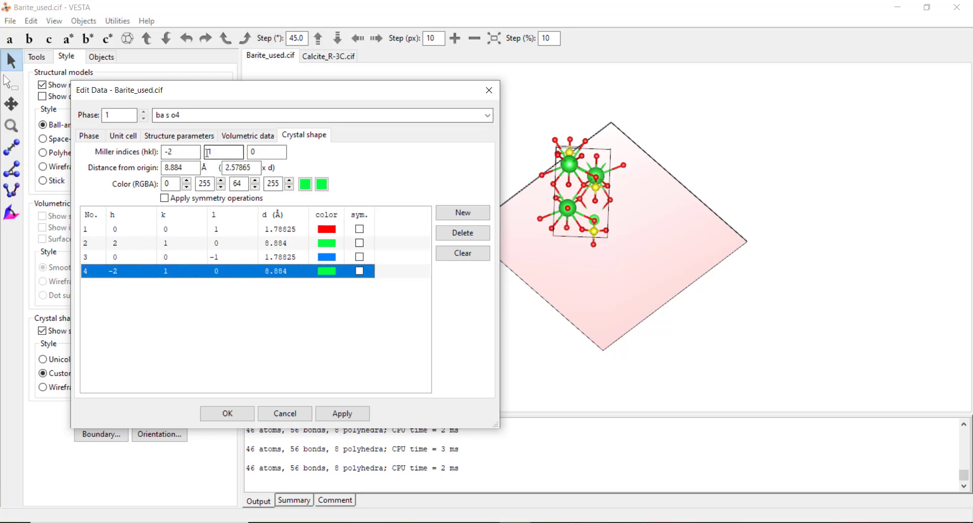
{"action": "left_click", "coordinate": [209, 153]}
{"action": "type", "text": "-"}
{"action": "left_click", "coordinate": [350, 416]}
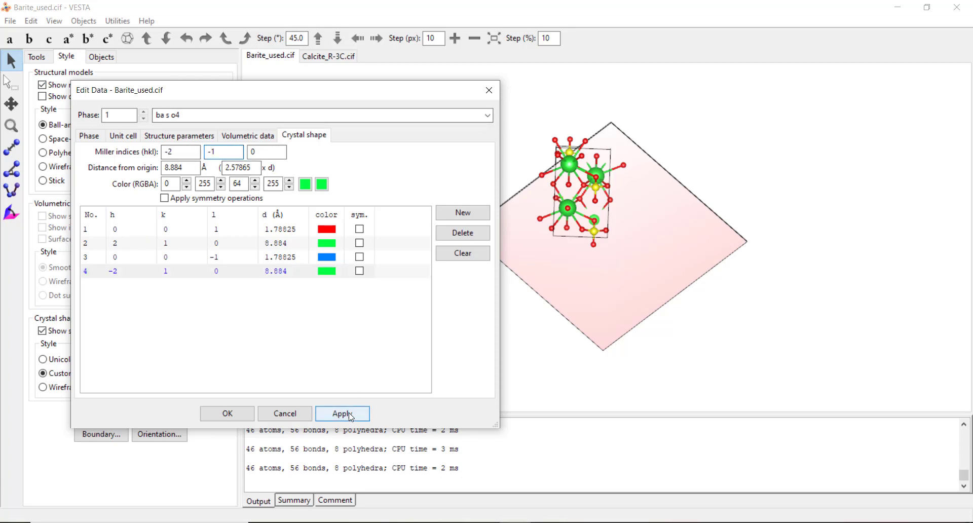
{"action": "left_click", "coordinate": [350, 415]}
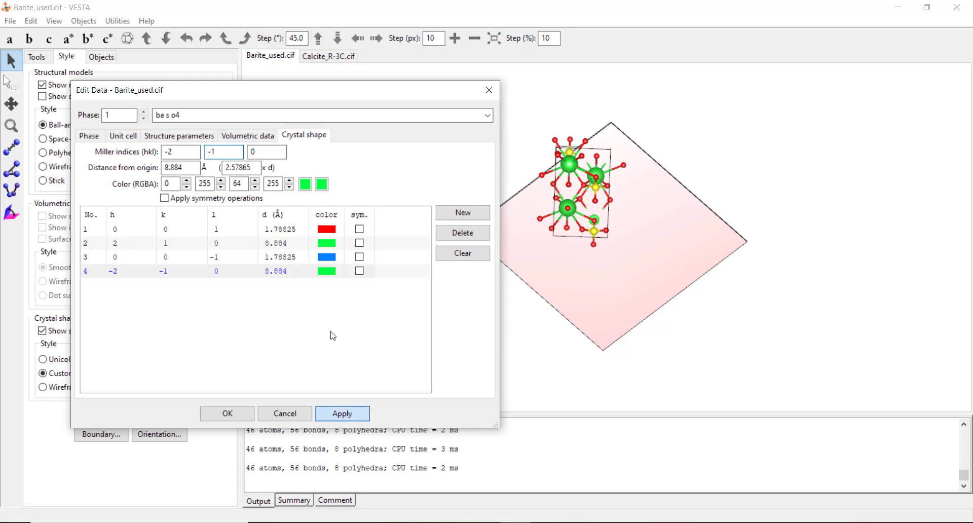
Step: Set the color of the -2 -1 0 face to cyan (0, 255, 255)
{"action": "left_click", "coordinate": [332, 276]}
{"action": "left_click", "coordinate": [335, 269]}
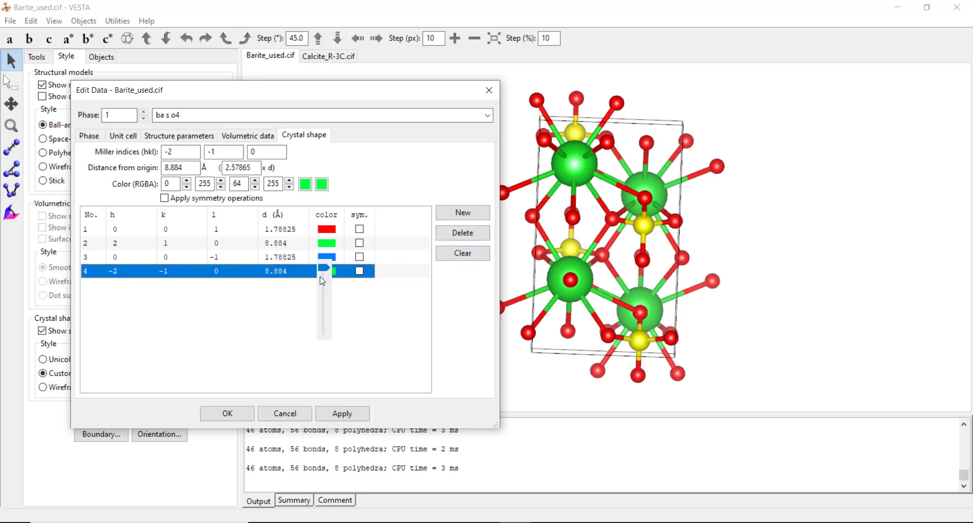
{"action": "left_click", "coordinate": [305, 187]}
{"action": "left_click", "coordinate": [153, 151]}
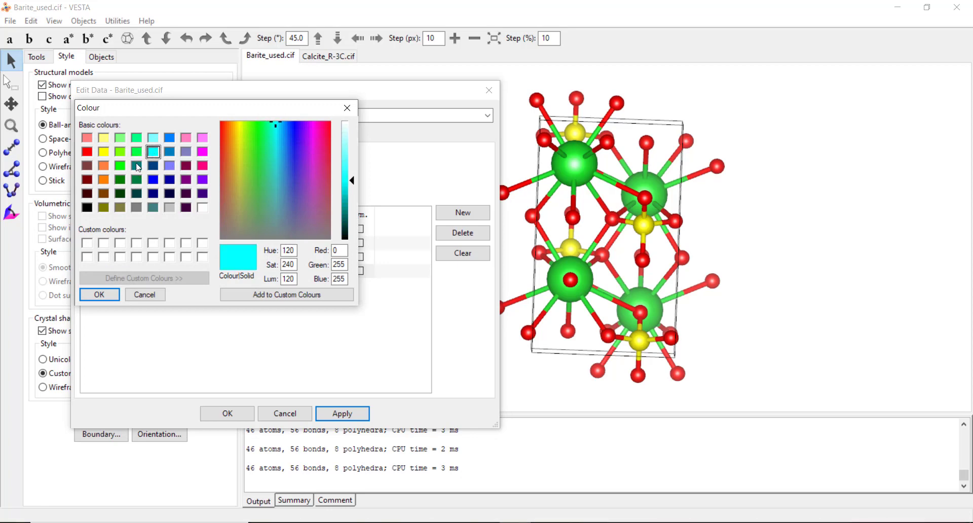
{"action": "left_click", "coordinate": [99, 295]}
Step: Add a fifth crystal shape face with Miller indices 2 -1 0
{"action": "left_click", "coordinate": [463, 213]}
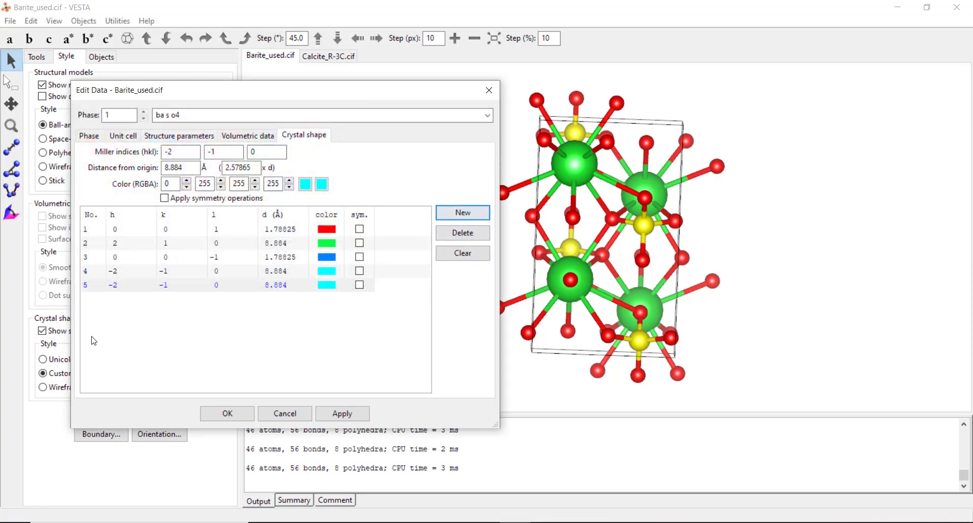
{"action": "left_click", "coordinate": [127, 288]}
{"action": "left_click", "coordinate": [116, 288]}
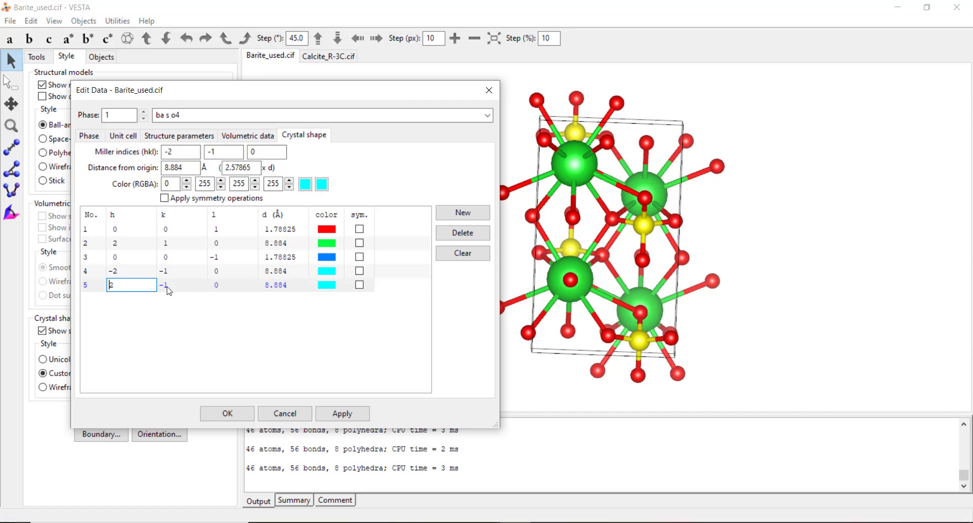
{"action": "type", "text": "2"}
{"action": "key", "text": "Return"}
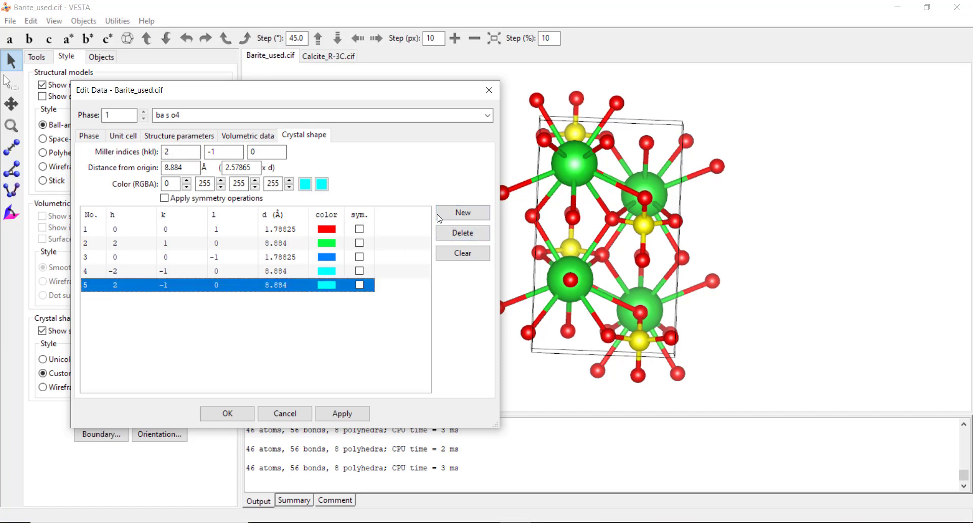
Step: Add a sixth crystal shape face with Miller indices -2 -1 0
{"action": "left_click", "coordinate": [455, 214]}
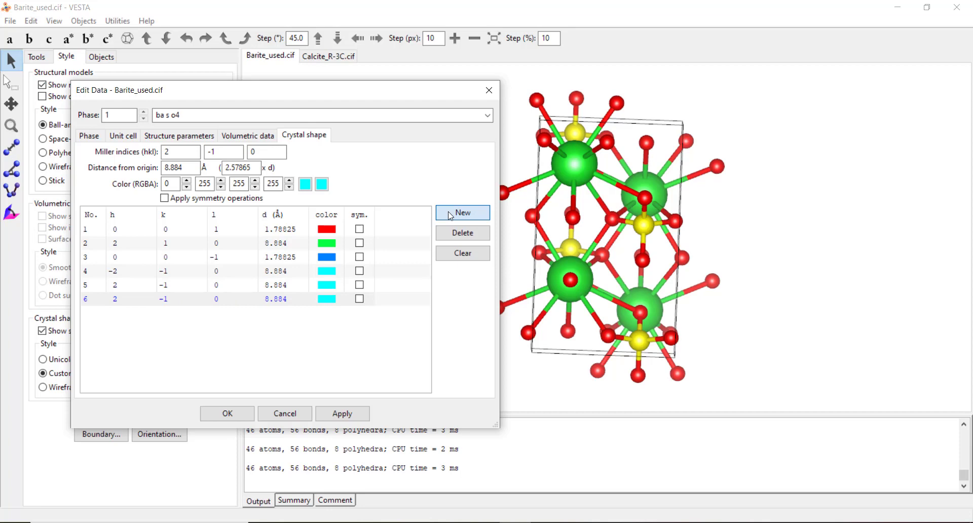
{"action": "left_click", "coordinate": [117, 300]}
{"action": "left_click", "coordinate": [171, 150]}
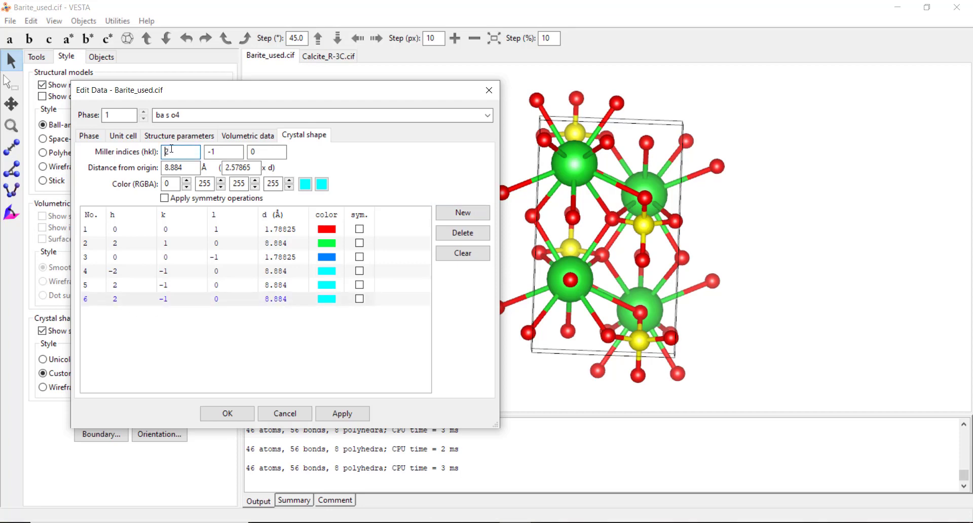
{"action": "left_click", "coordinate": [211, 151]}
{"action": "left_click", "coordinate": [338, 314]}
Step: Set the color of the 2 -1 0 face to green (0, 255, 0)
{"action": "double_click", "coordinate": [327, 285]}
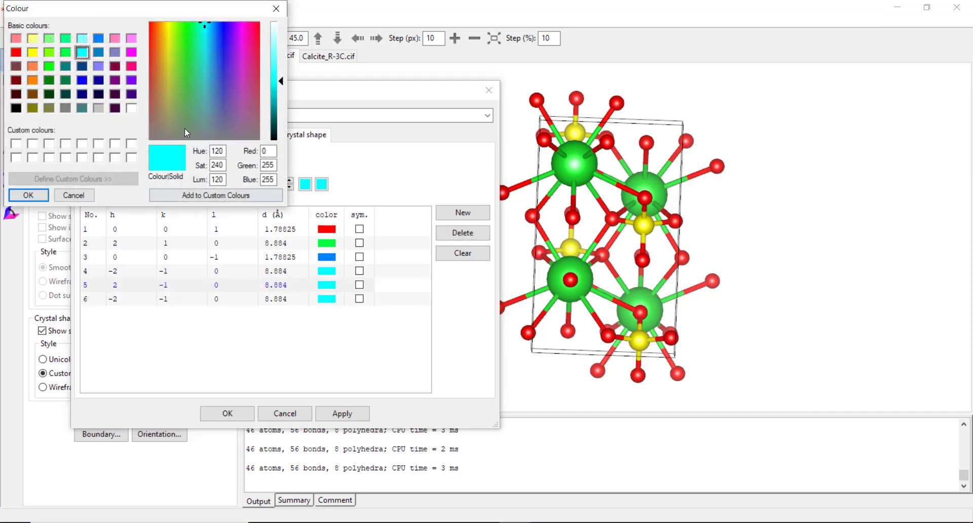
{"action": "left_click", "coordinate": [50, 66]}
{"action": "left_click", "coordinate": [28, 195]}
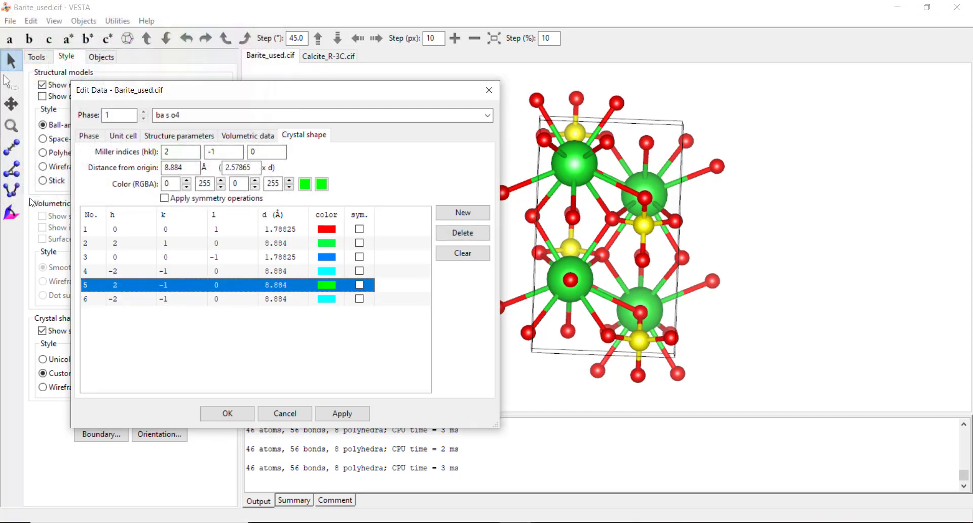
Step: Change the color of the 2 -1 0 face to yellow (255, 255, 0)
{"action": "left_click", "coordinate": [305, 184]}
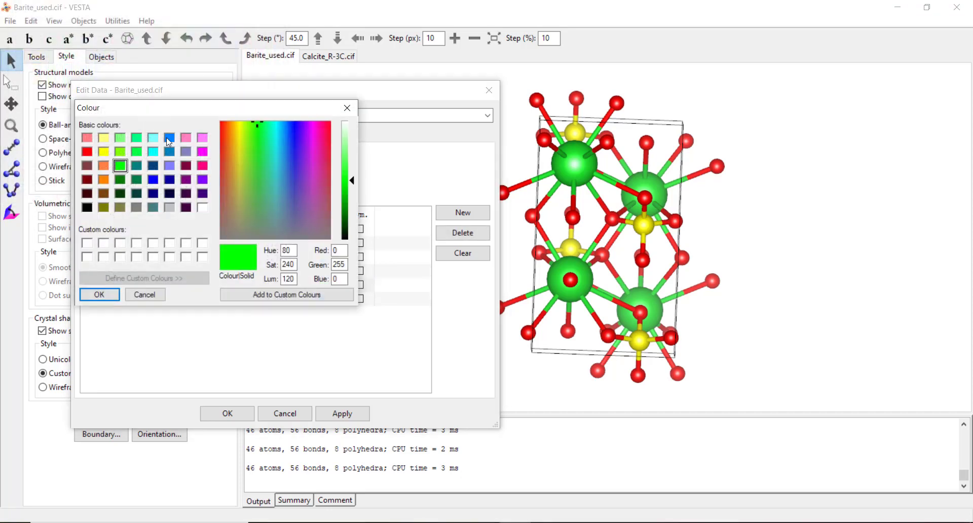
{"action": "left_click", "coordinate": [103, 152]}
{"action": "key", "text": "Return"}
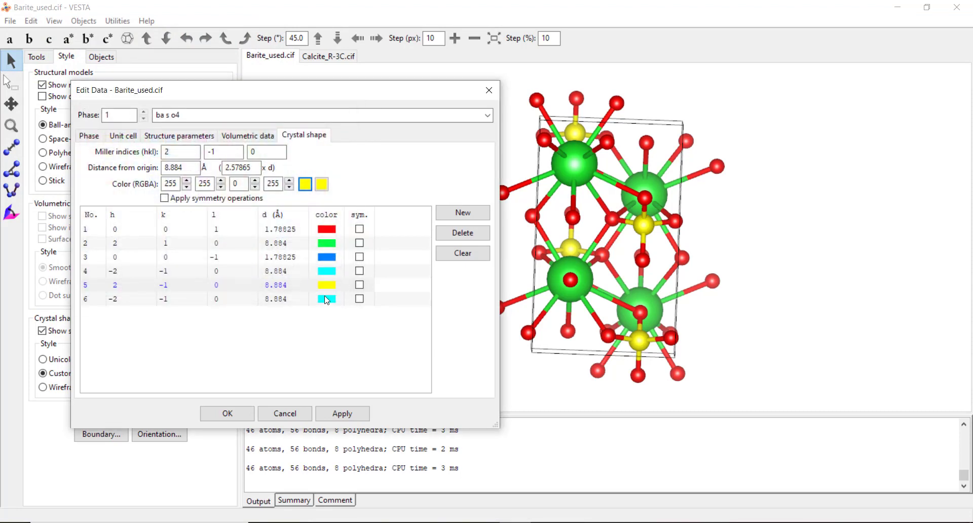
Step: Set the color of the sixth face to orange (255, 128, 0) and apply the crystal shape changes
{"action": "left_click", "coordinate": [329, 301]}
{"action": "left_click", "coordinate": [305, 184]}
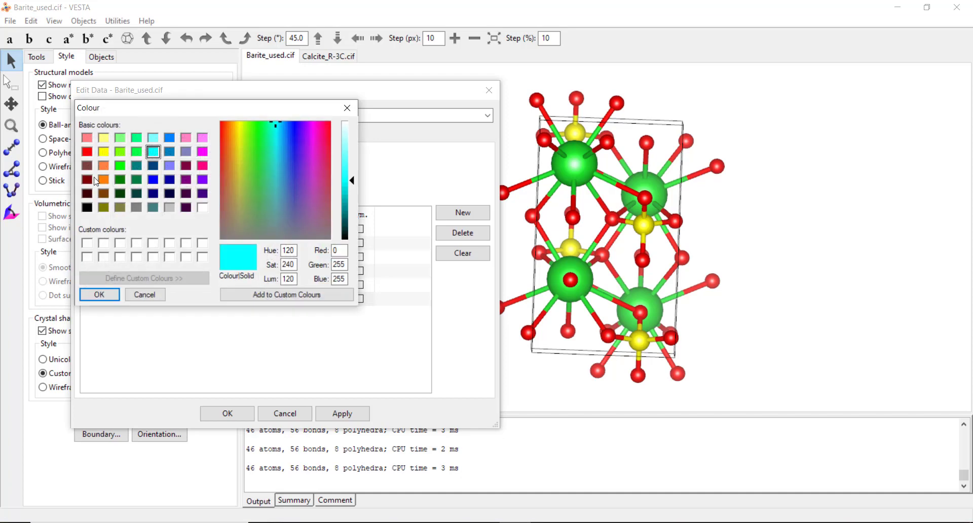
{"action": "left_click", "coordinate": [104, 179]}
{"action": "left_click", "coordinate": [100, 294]}
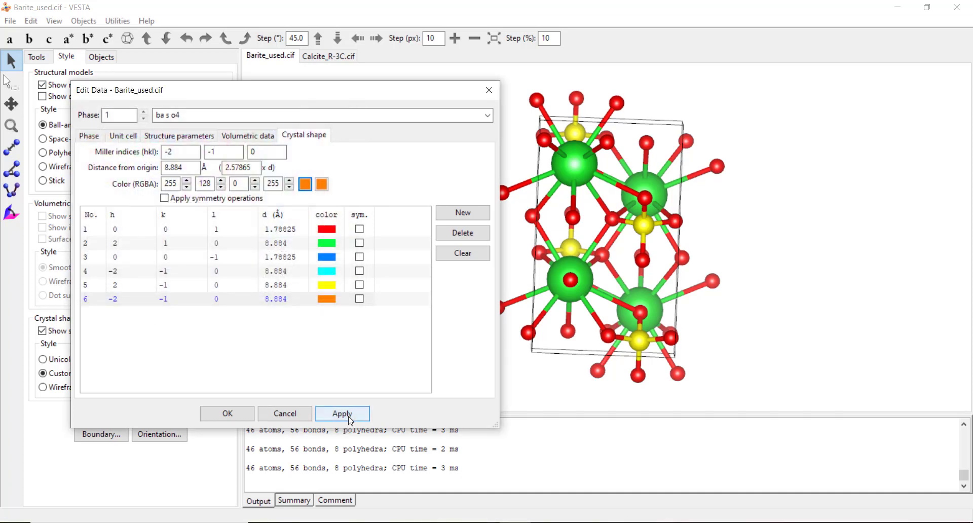
{"action": "left_click", "coordinate": [341, 414]}
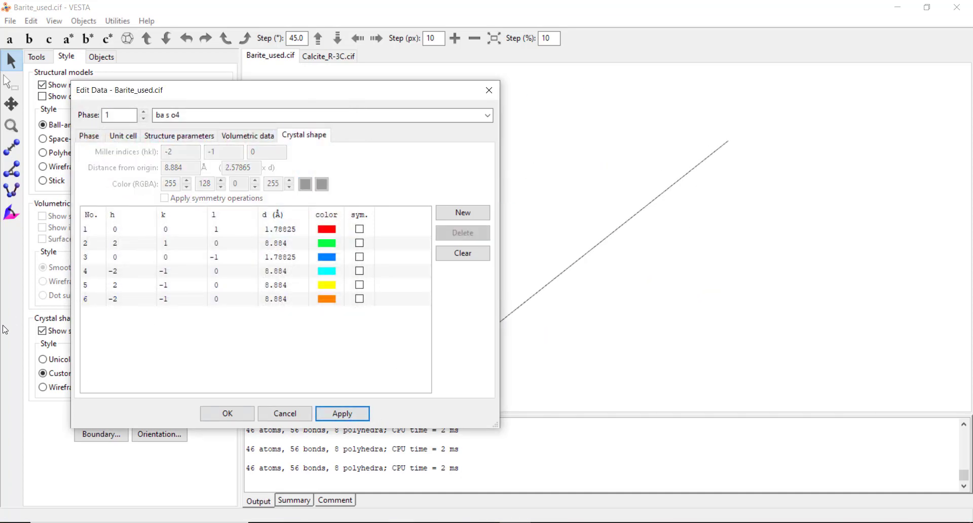
Step: Correct the sixth face's Miller indices to -2 1 0, apply the change and inspect the crystal shape
{"action": "left_click", "coordinate": [122, 302]}
{"action": "left_click", "coordinate": [172, 152]}
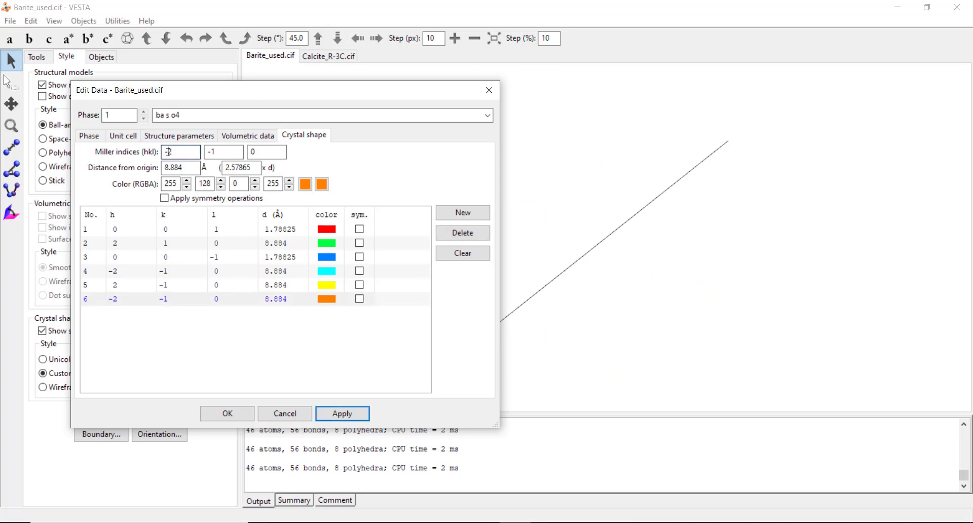
{"action": "left_click", "coordinate": [222, 155]}
{"action": "key", "text": "BackSpace"}
{"action": "key", "text": "BackSpace"}
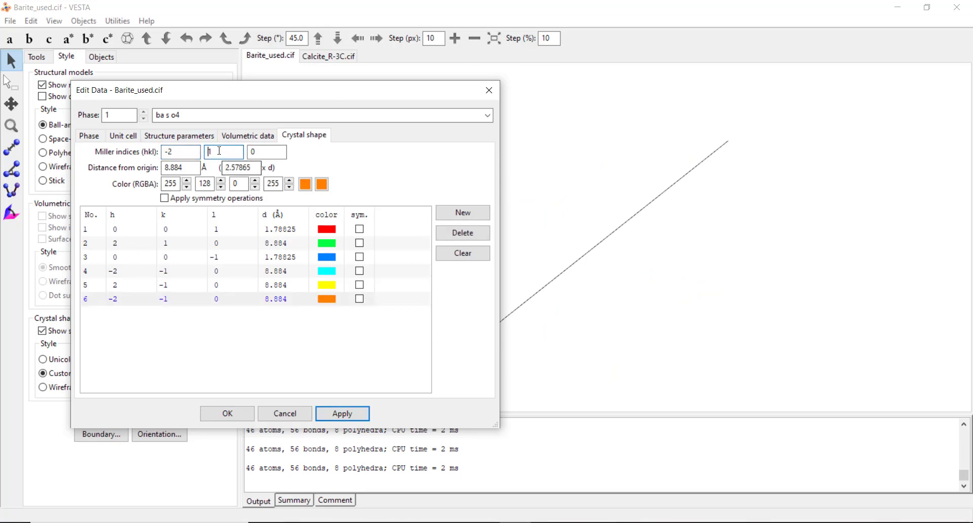
{"action": "type", "text": "1"}
{"action": "key", "text": "Tab"}
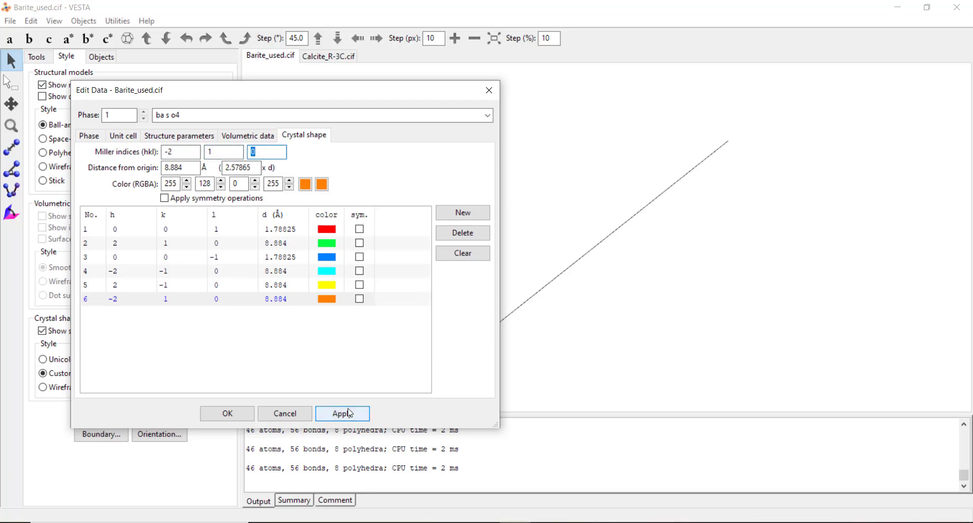
{"action": "left_click", "coordinate": [353, 413]}
{"action": "left_click_drag", "start_coordinate": [680, 276], "coordinate": [615, 306]}
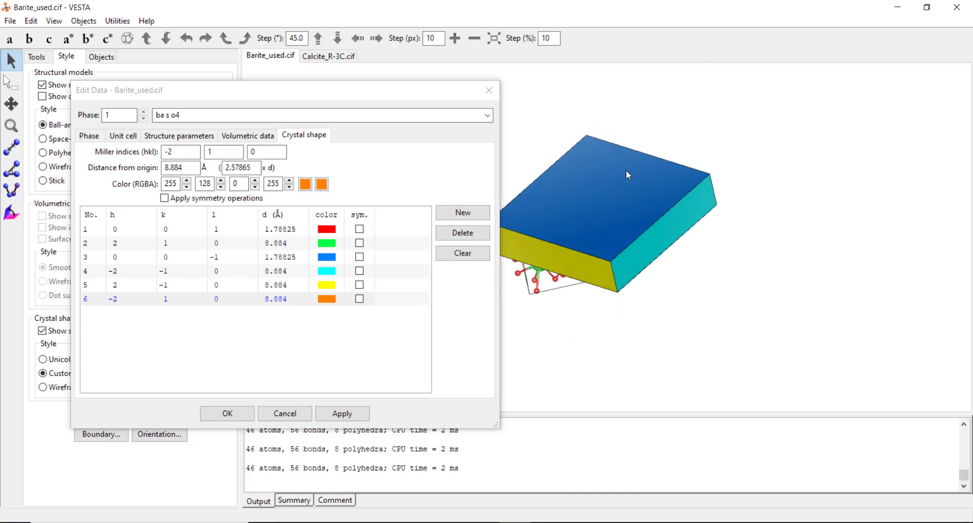